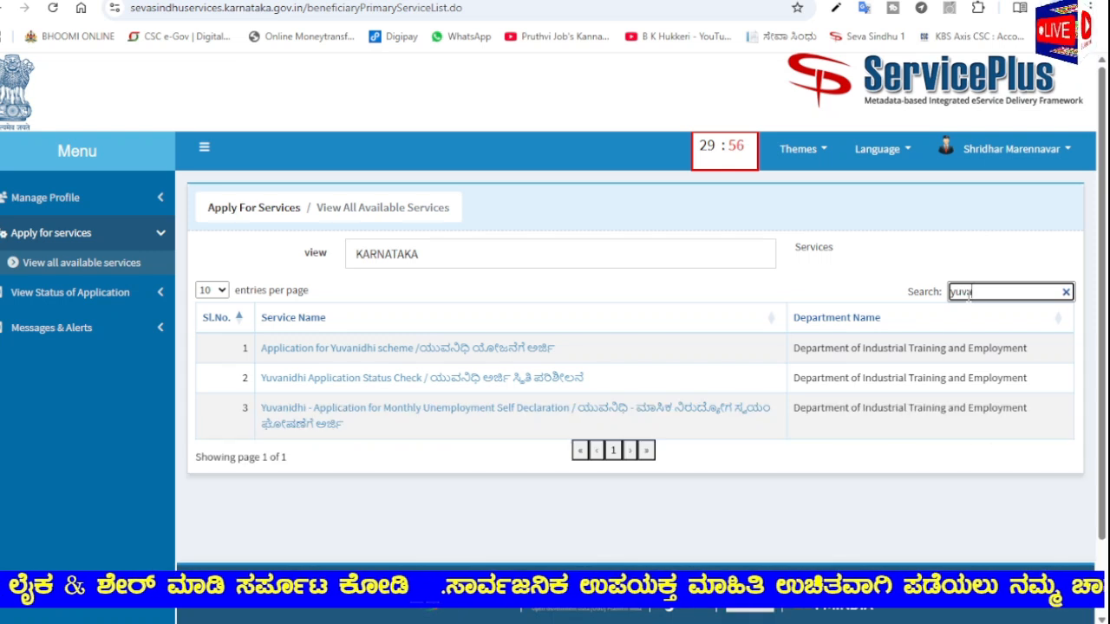
Open the Yuvanidhi monthly unemployment self-declaration application and start its Aadhaar authentication
left_click(522, 414)
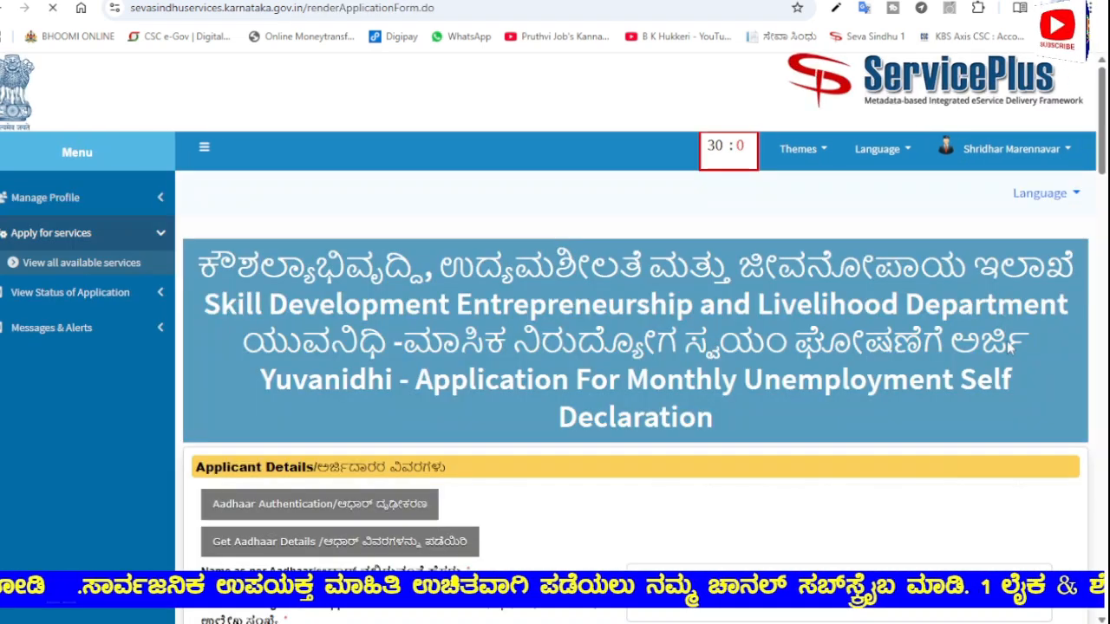
scroll(555, 346, "down", 3)
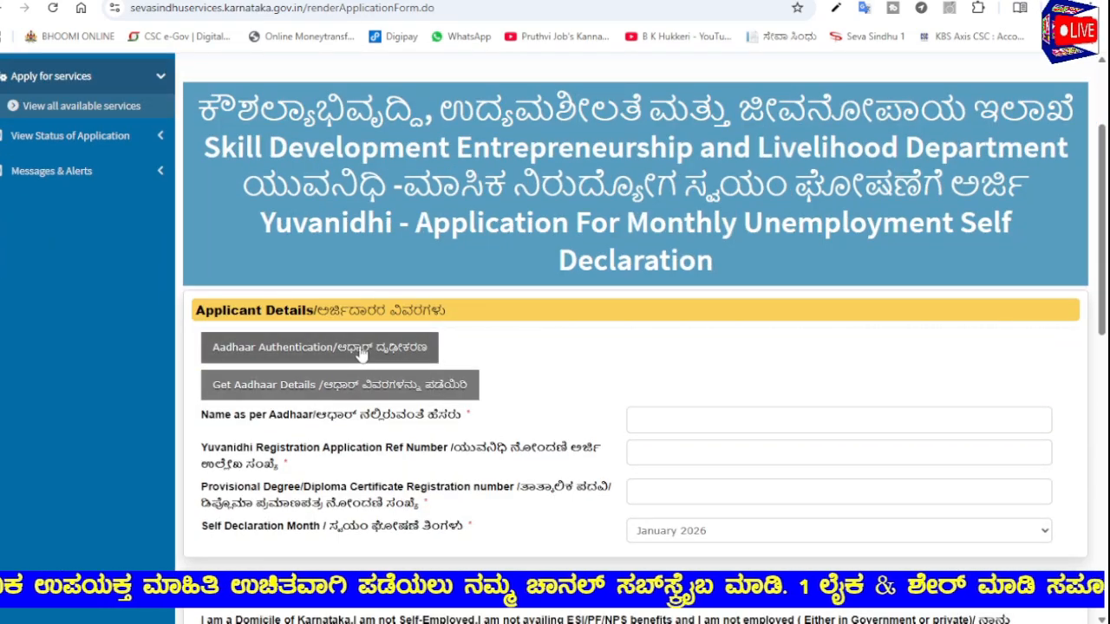
scroll(620, 358, "down", 9)
scroll(621, 359, "up", 15)
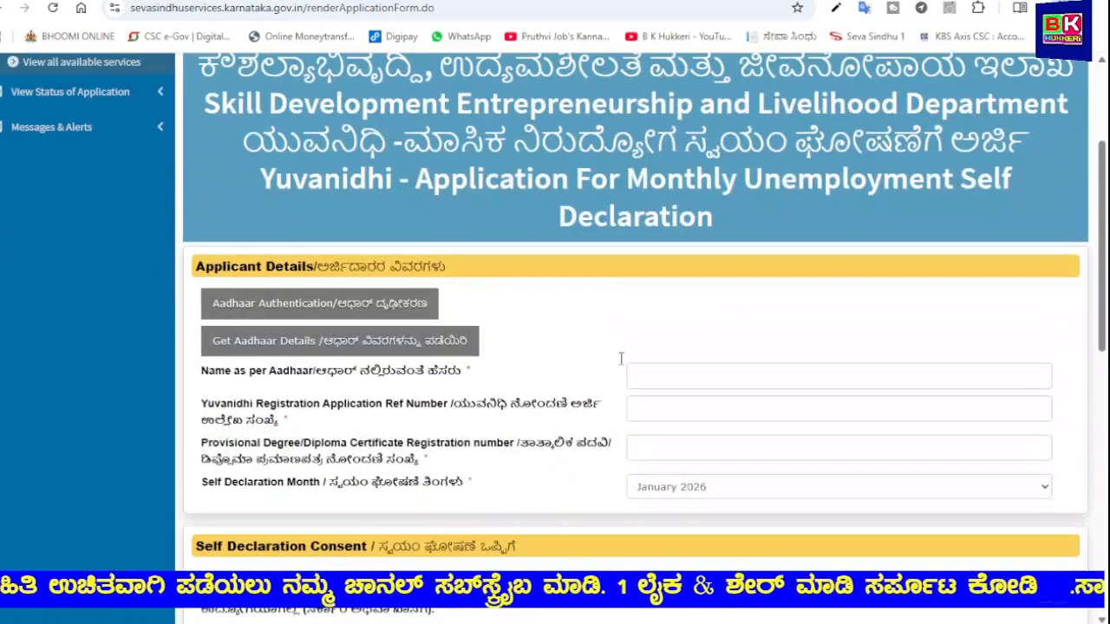
scroll(515, 300, "down", 3)
scroll(515, 301, "up", 2)
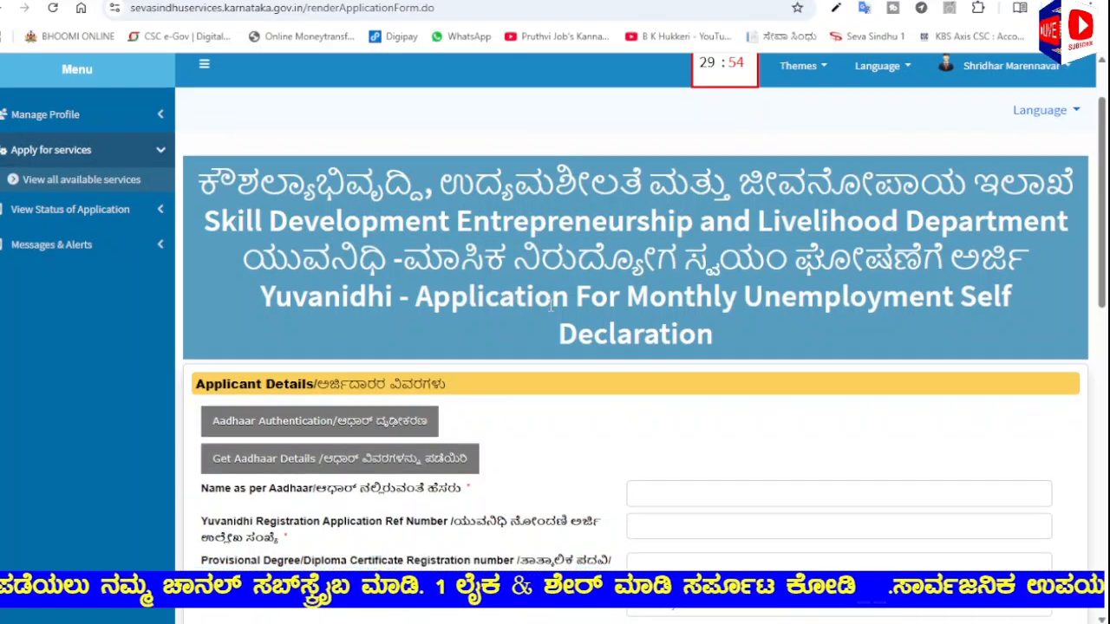
scroll(512, 329, "down", 1)
left_click(370, 356)
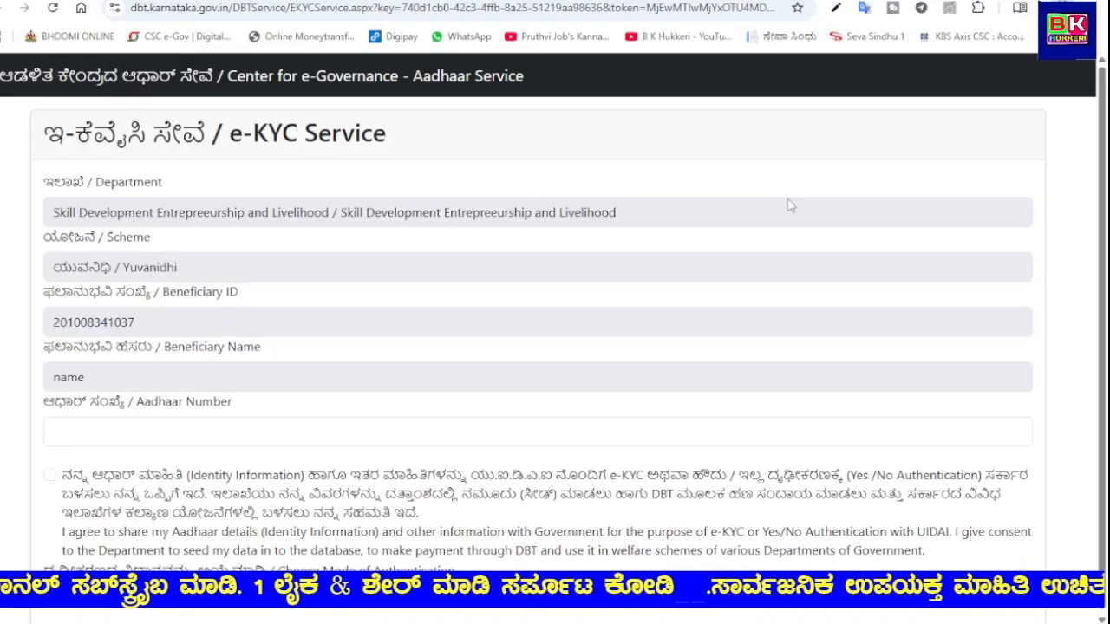
Enter the applicant's Aadhaar number, give e-KYC consent, choose OTP mode and request the OTP
left_click(211, 427)
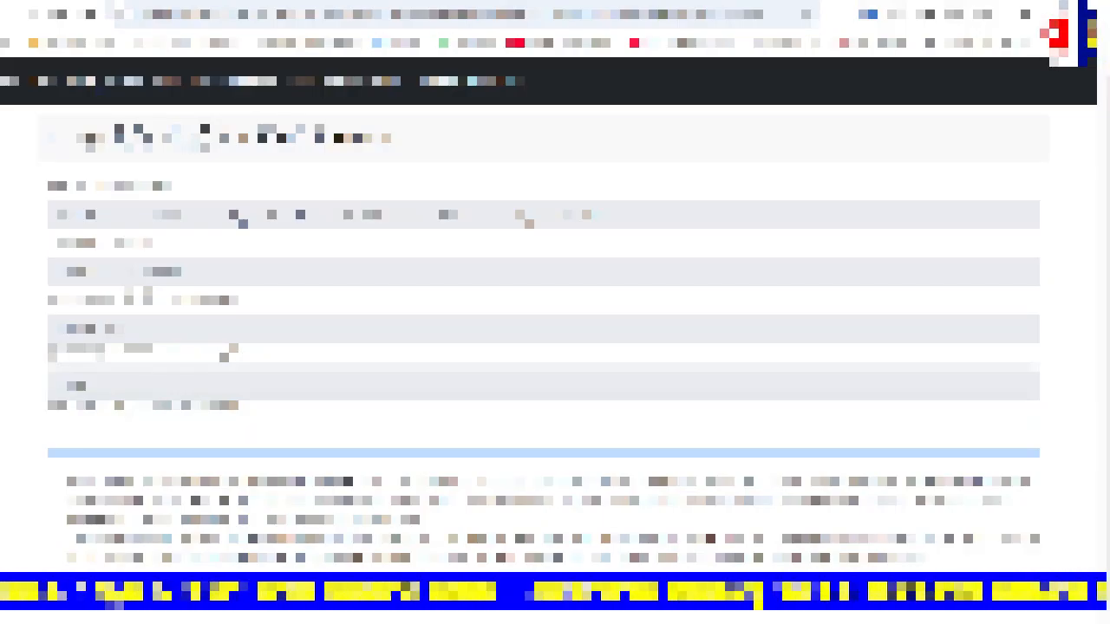
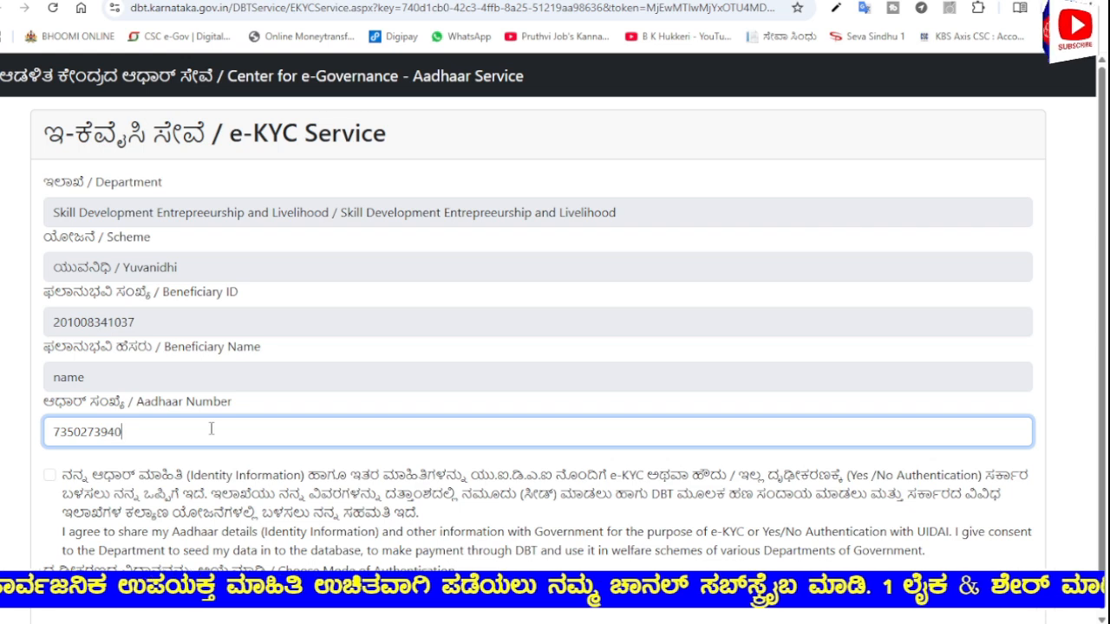
left_click(49, 475)
scroll(224, 372, "down", 1)
left_click(59, 597)
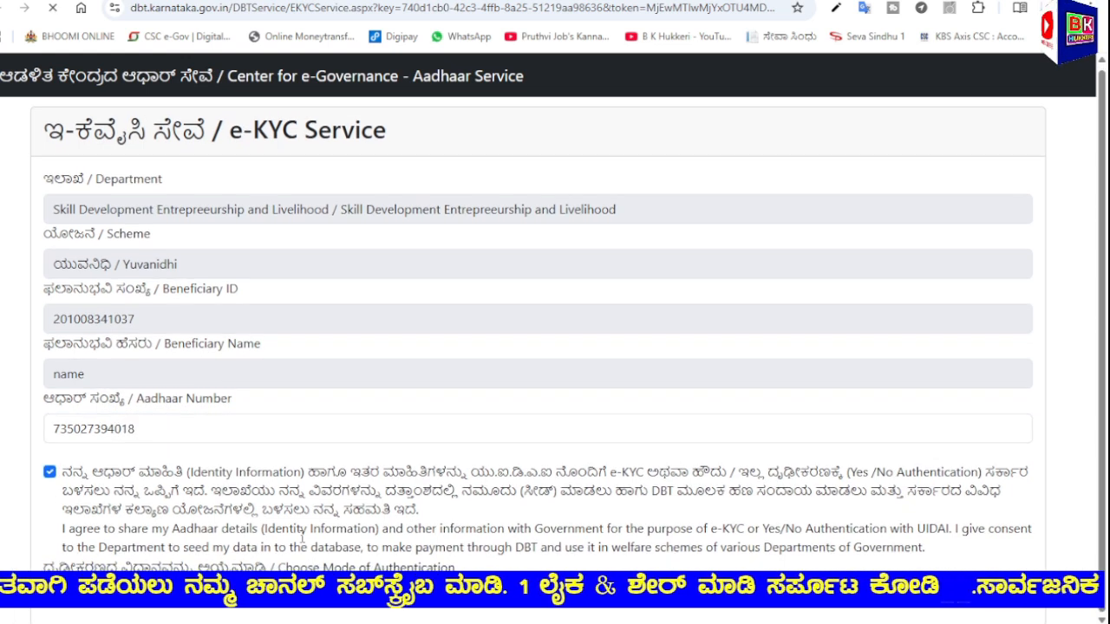
scroll(547, 454, "down", 1)
left_click(555, 598)
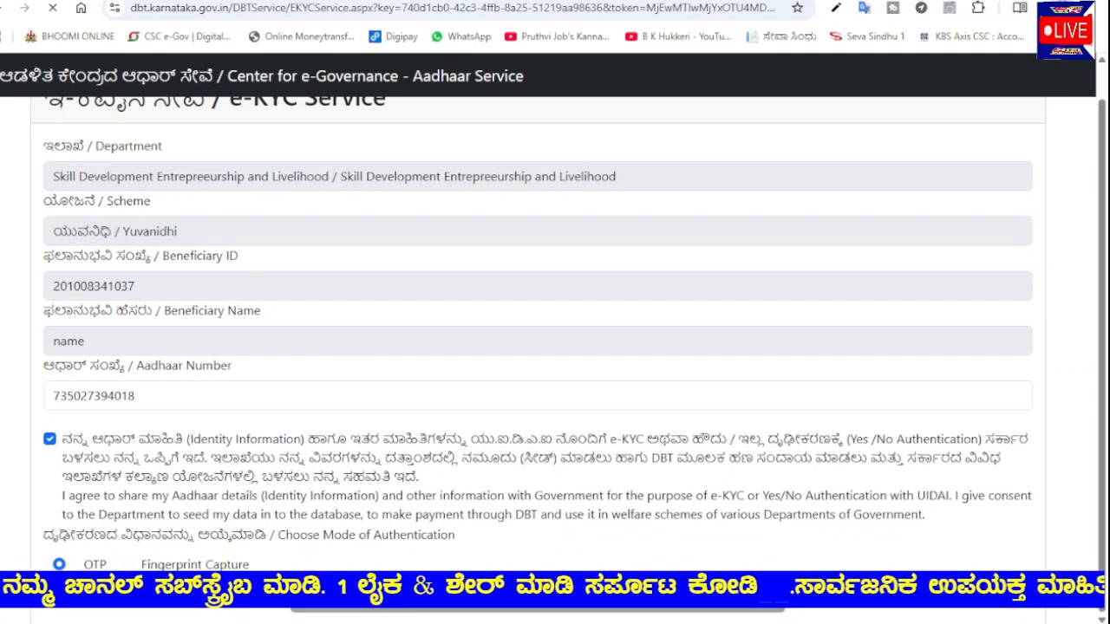
Dismiss the OTP-sent notice, enter the received OTP and submit it to complete verification
left_click(678, 123)
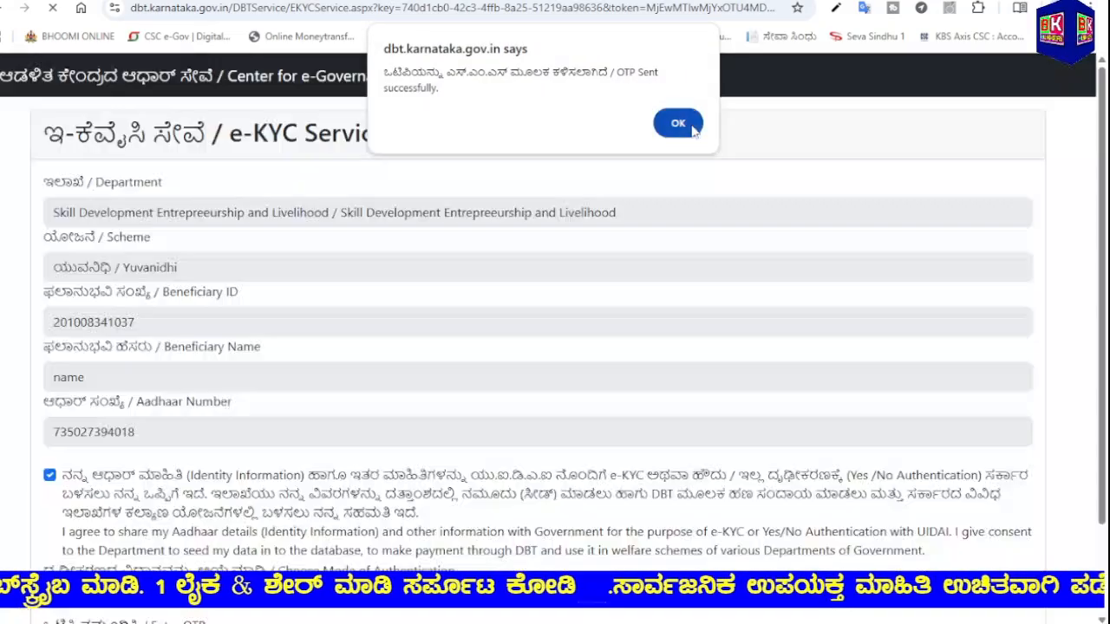
scroll(868, 414, "down", 2)
left_click(354, 523)
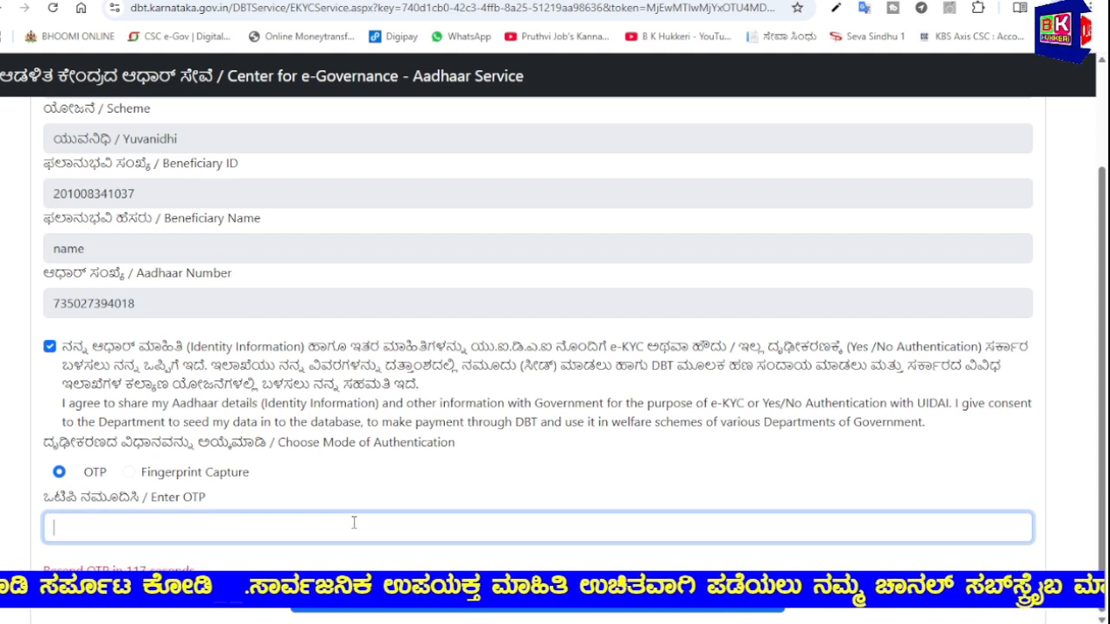
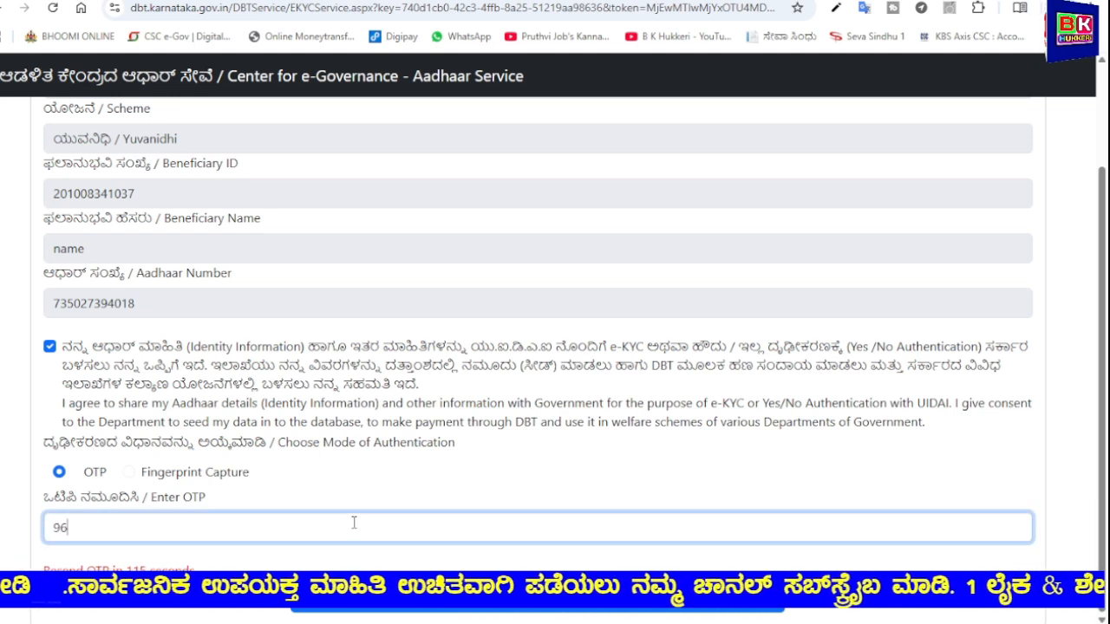
left_click(583, 608)
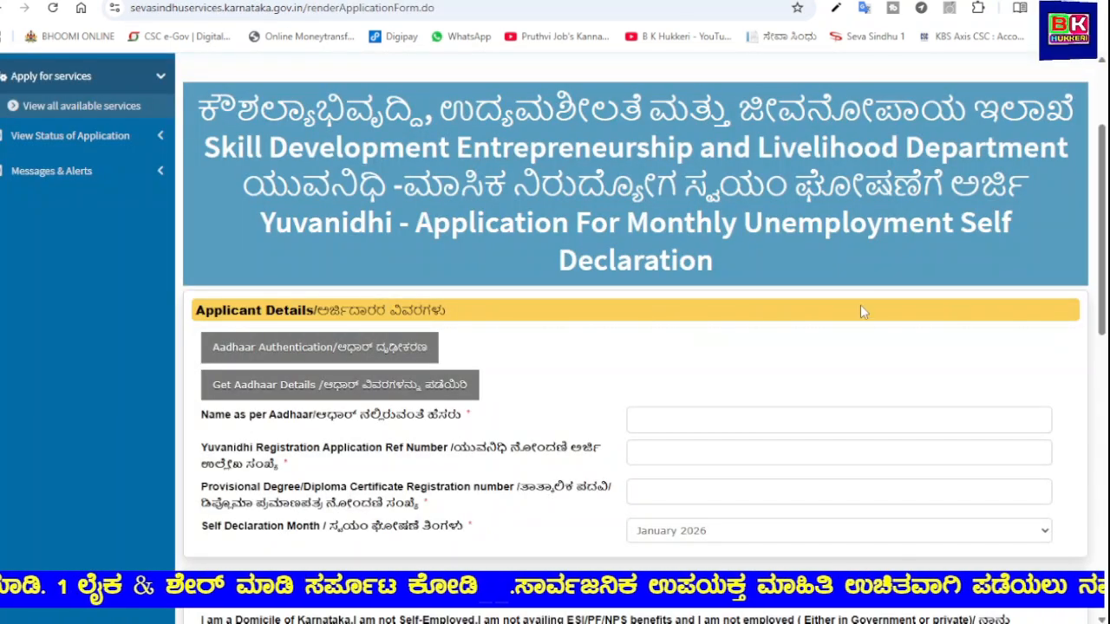
Pull the applicant's Aadhaar details into the form and set Educational Background to Non Technical
scroll(823, 270, "down", 2)
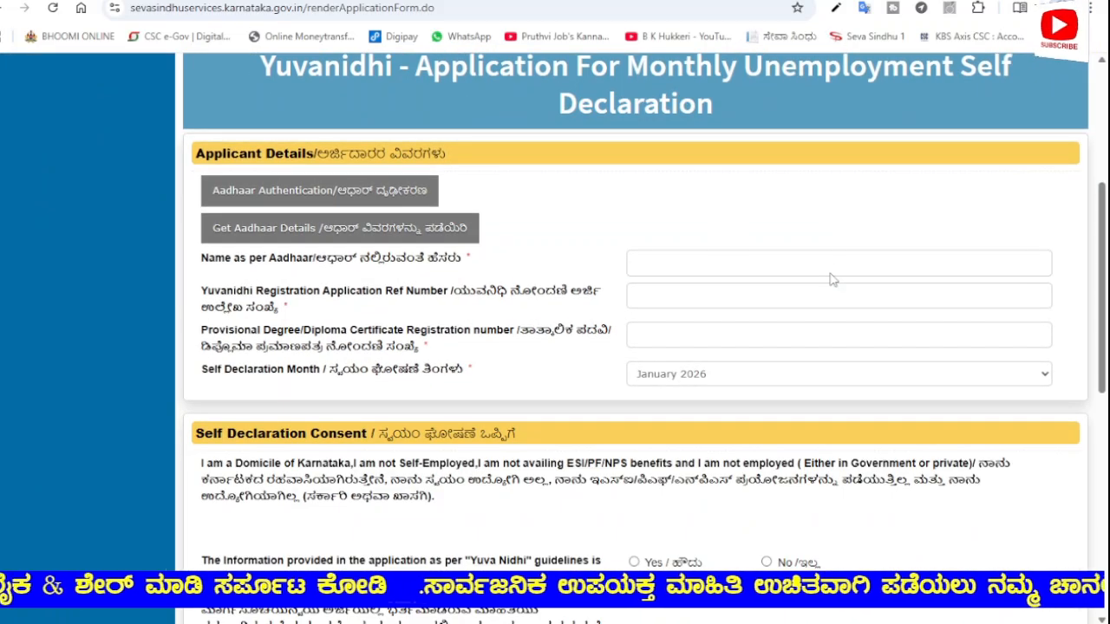
left_click(349, 236)
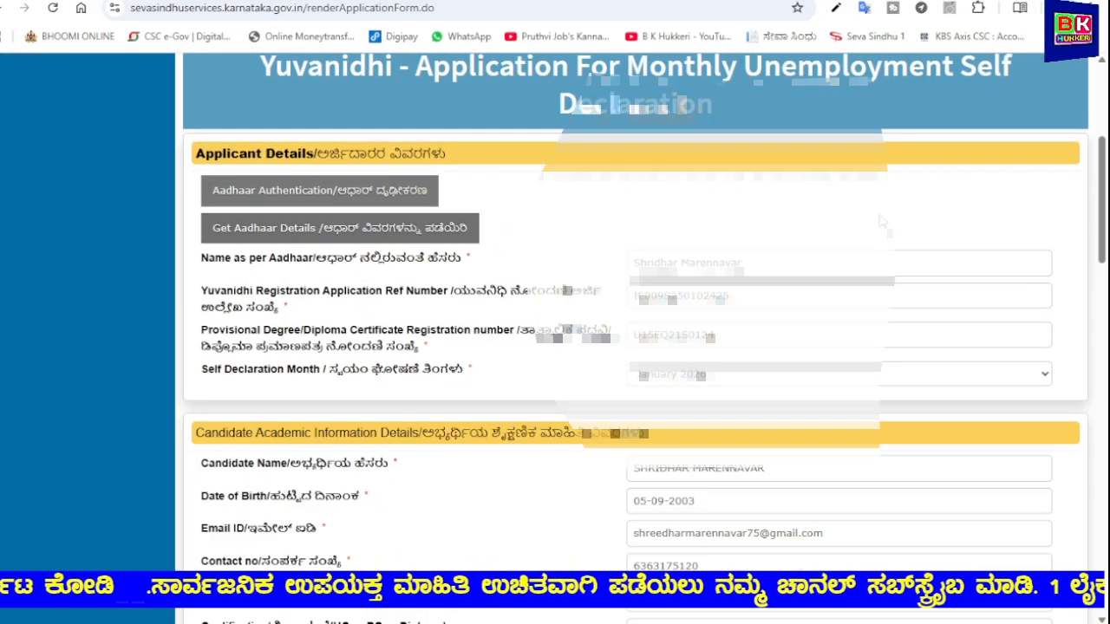
scroll(950, 374, "down", 2)
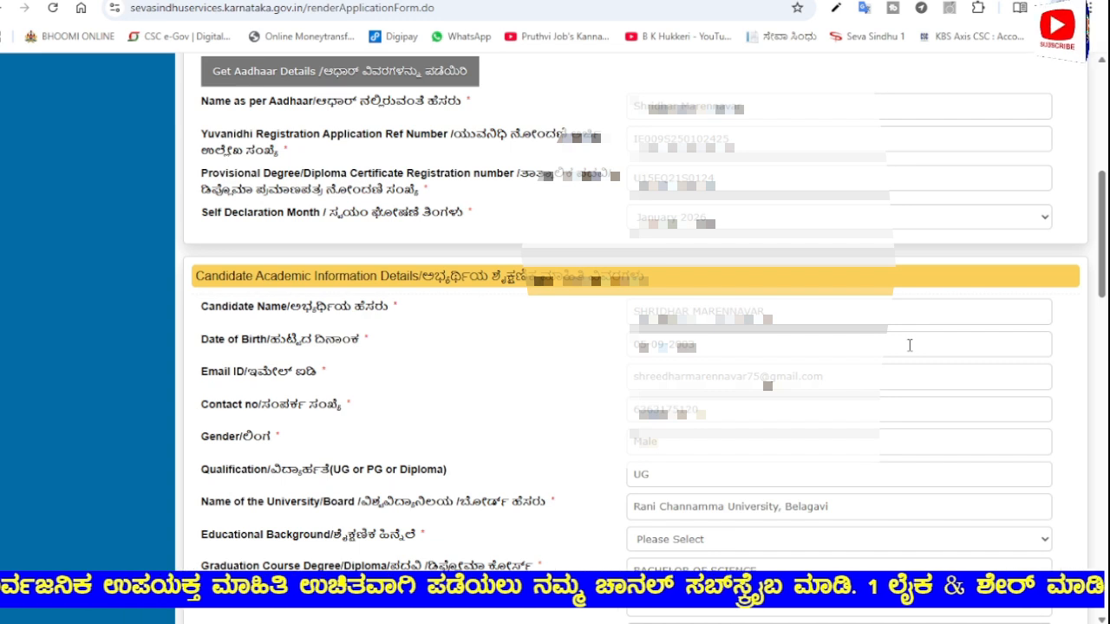
scroll(909, 345, "down", 3)
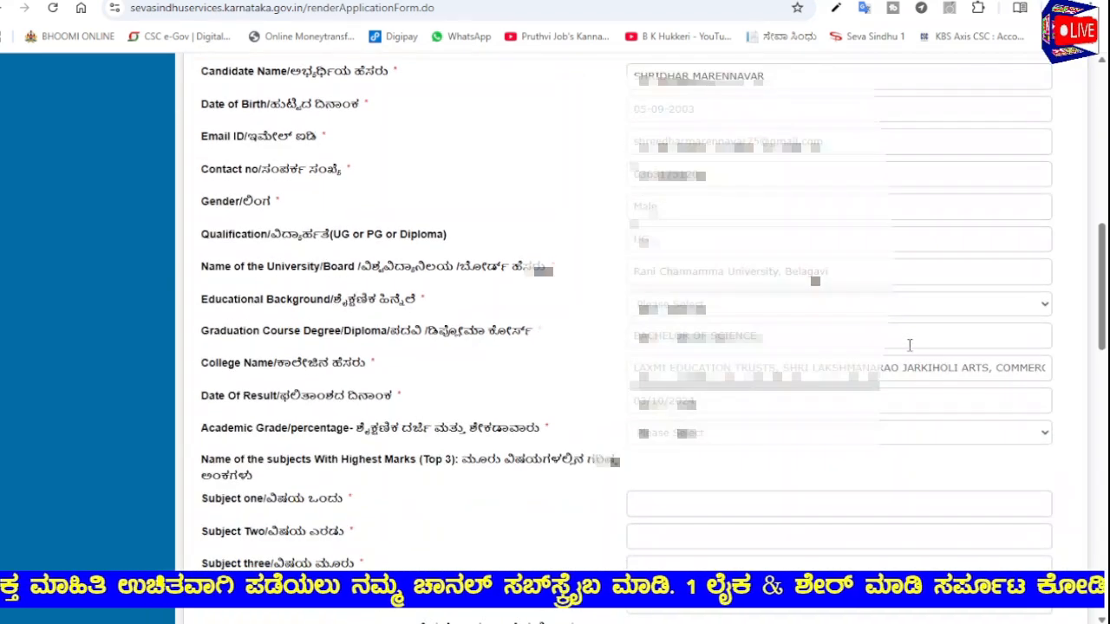
left_click(726, 309)
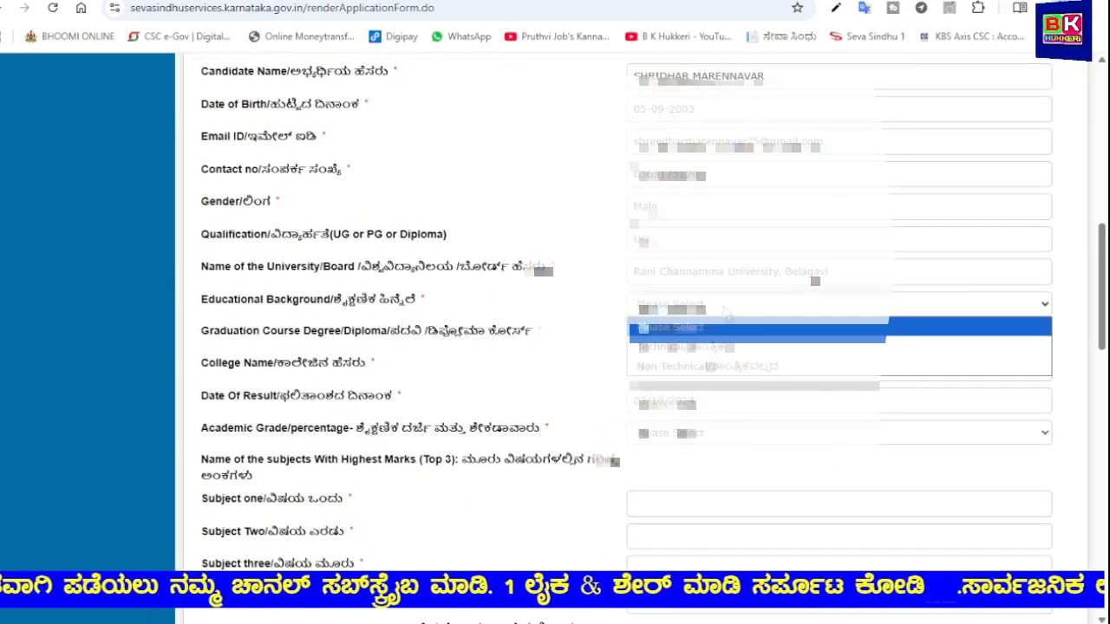
left_click(793, 368)
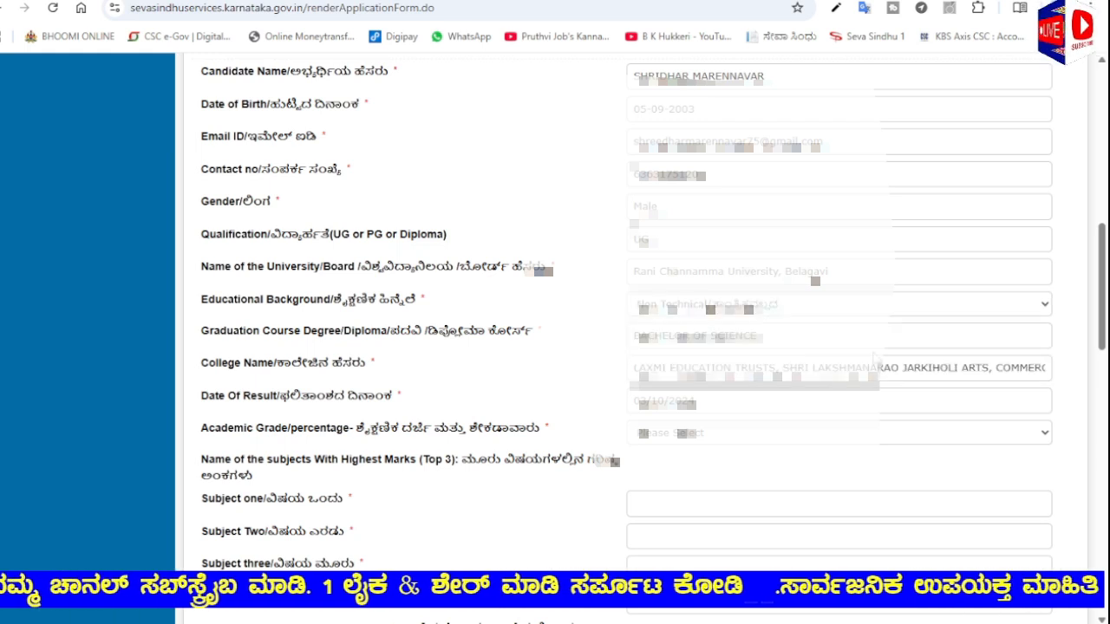
scroll(809, 337, "down", 2)
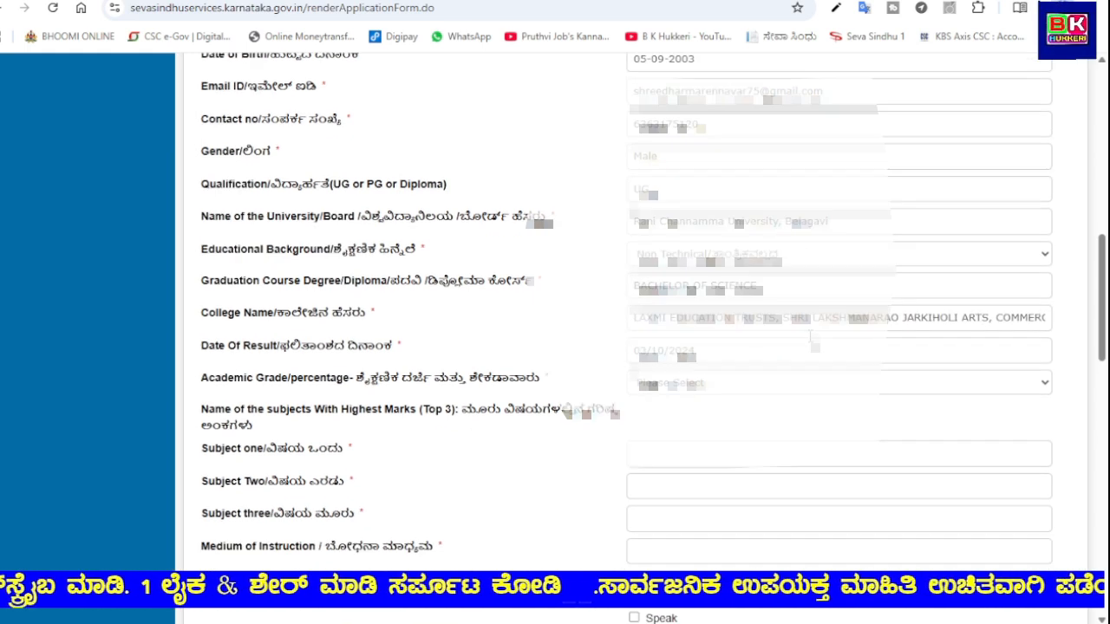
left_click(729, 284)
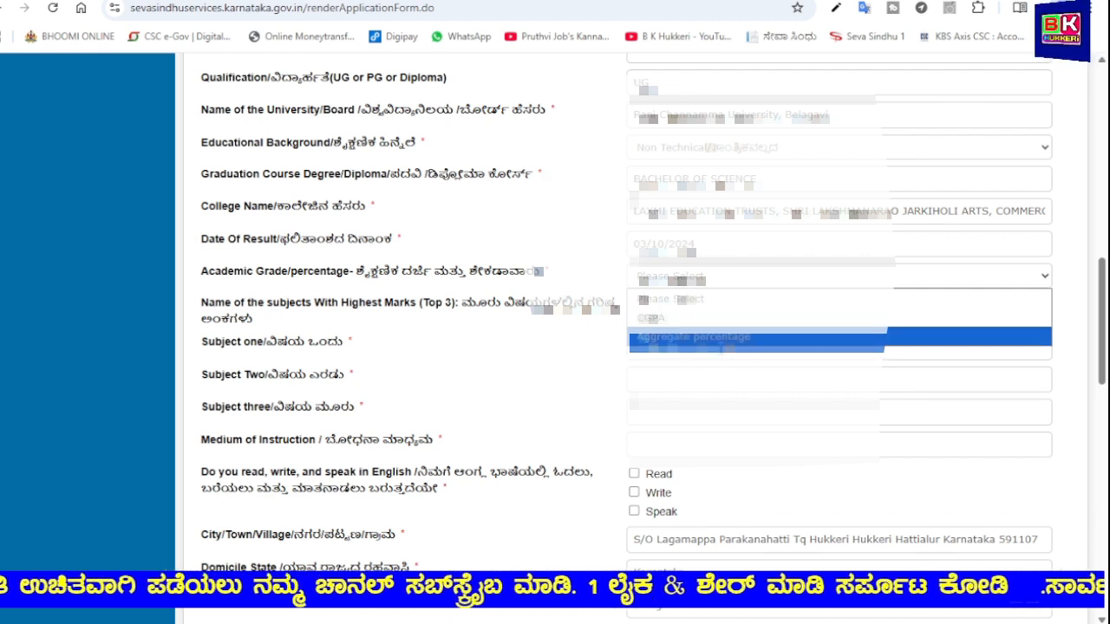
Switch the academic grade type from CGPA to Aggregate percentage and enter 68 as the percentage
left_click(686, 318)
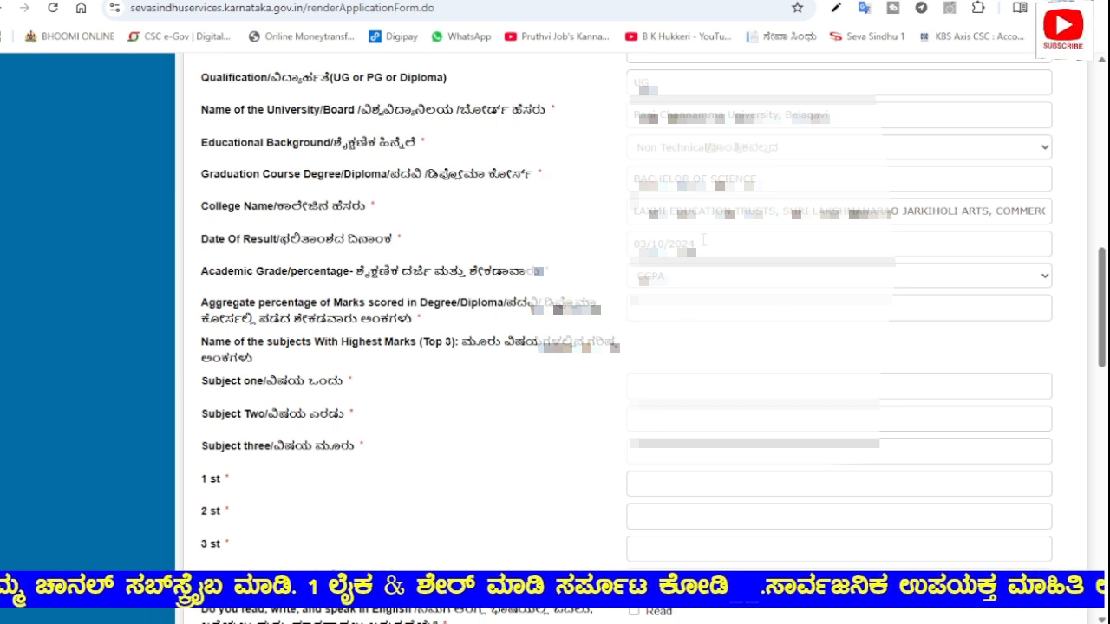
left_click(670, 310)
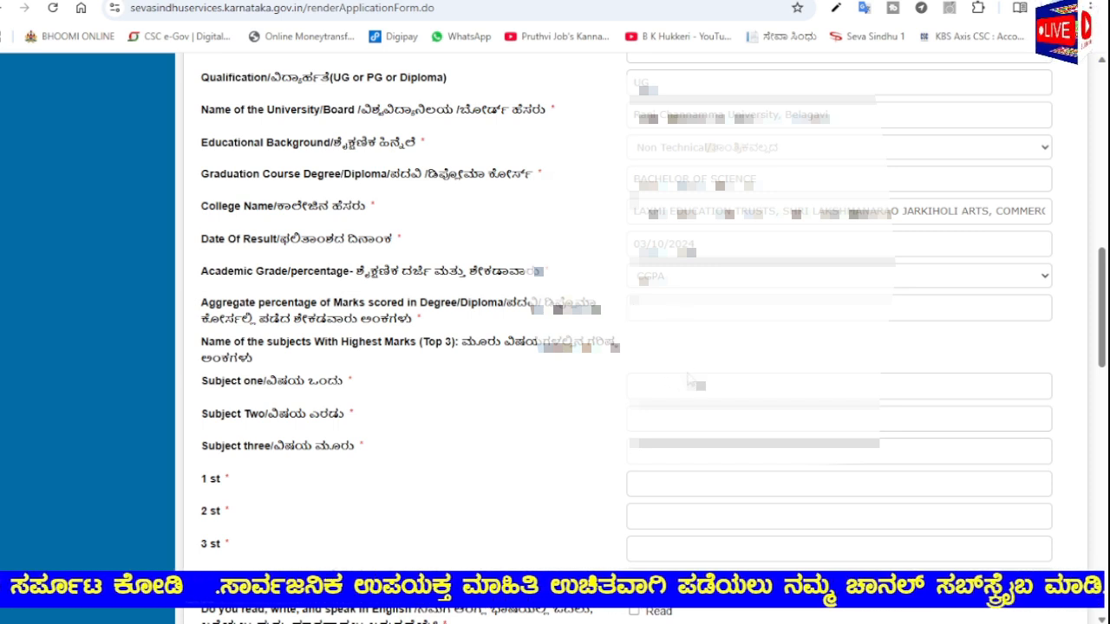
left_click(681, 284)
left_click(684, 286)
left_click(682, 282)
left_click(798, 345)
left_click(670, 307)
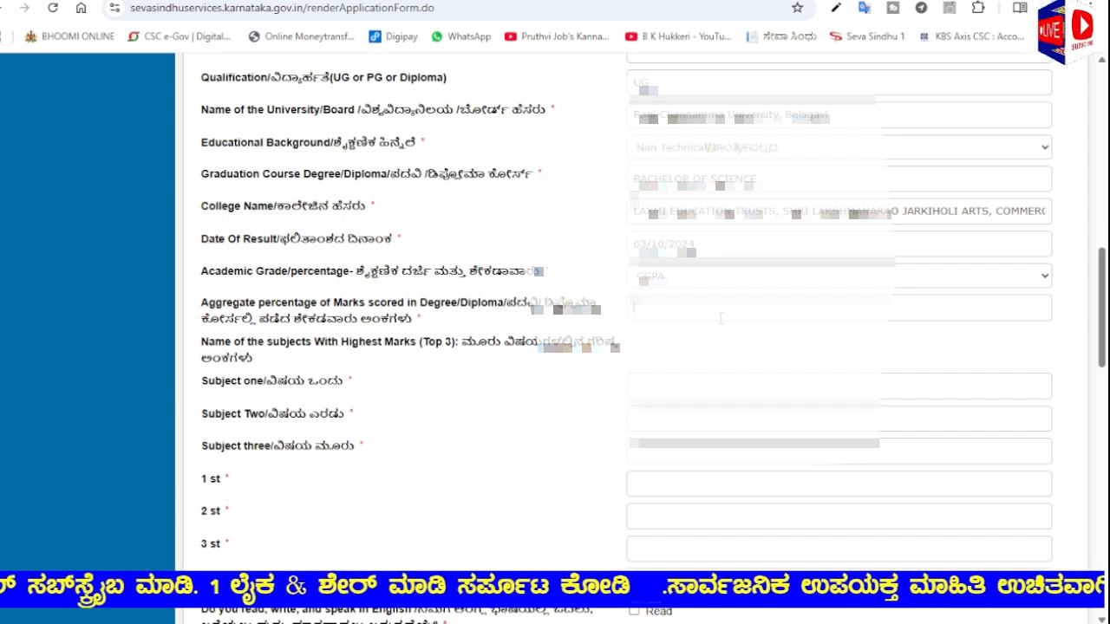
left_click(704, 280)
left_click(699, 343)
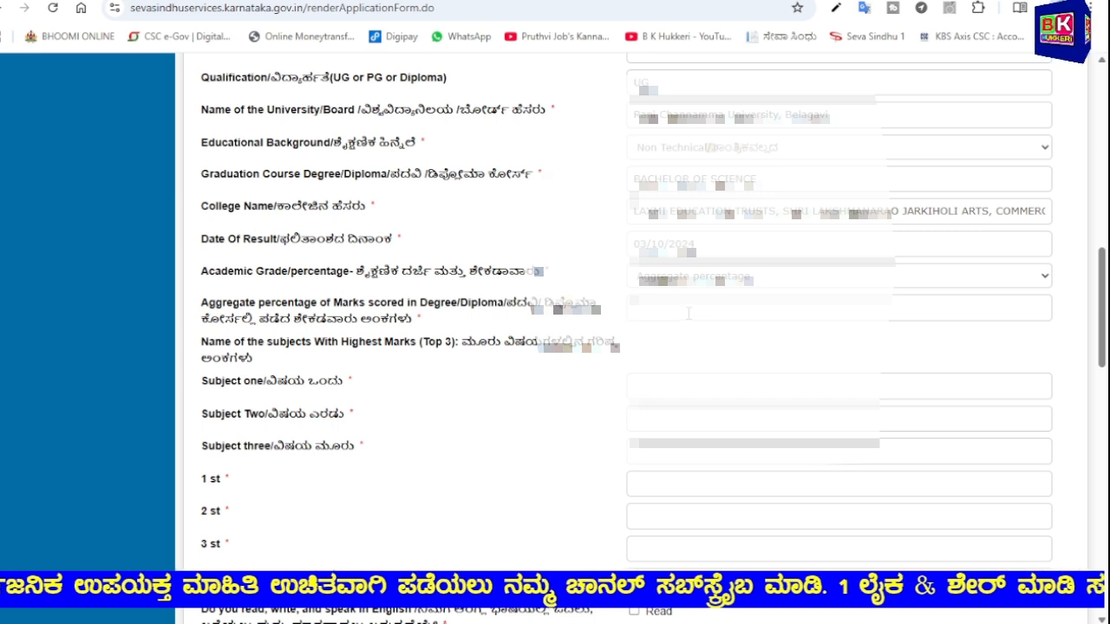
left_click_drag(203, 301, 399, 341)
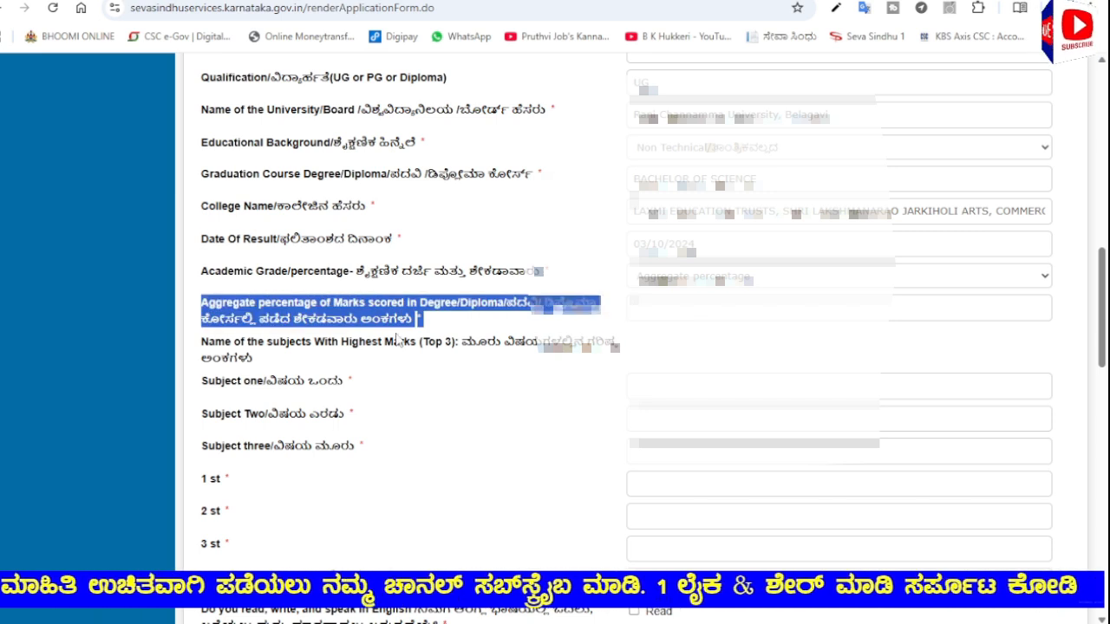
left_click(729, 305)
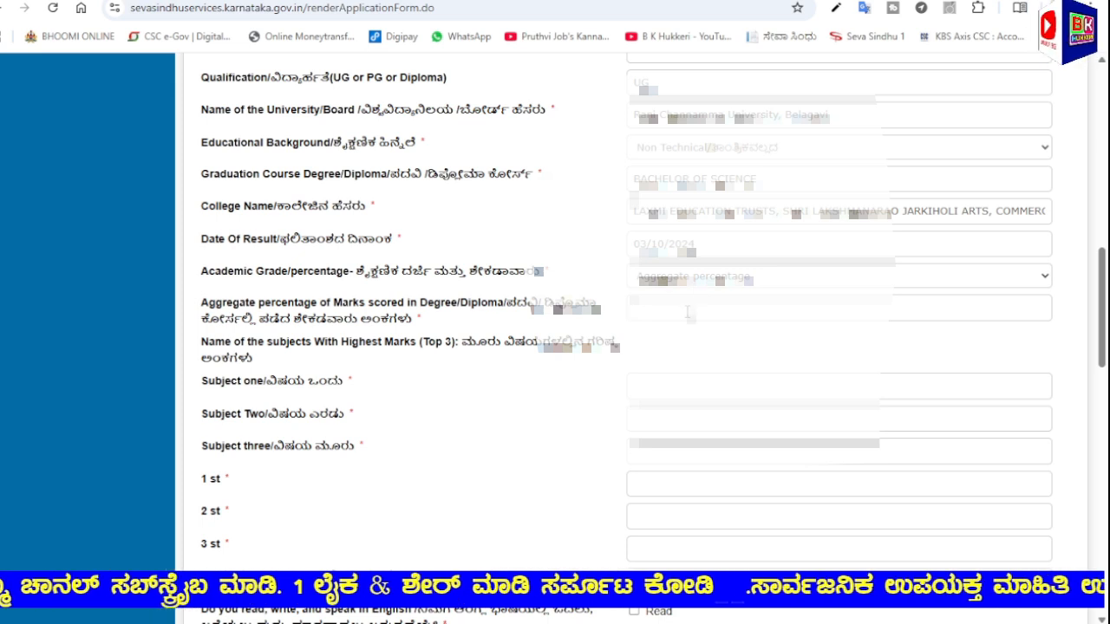
type("68")
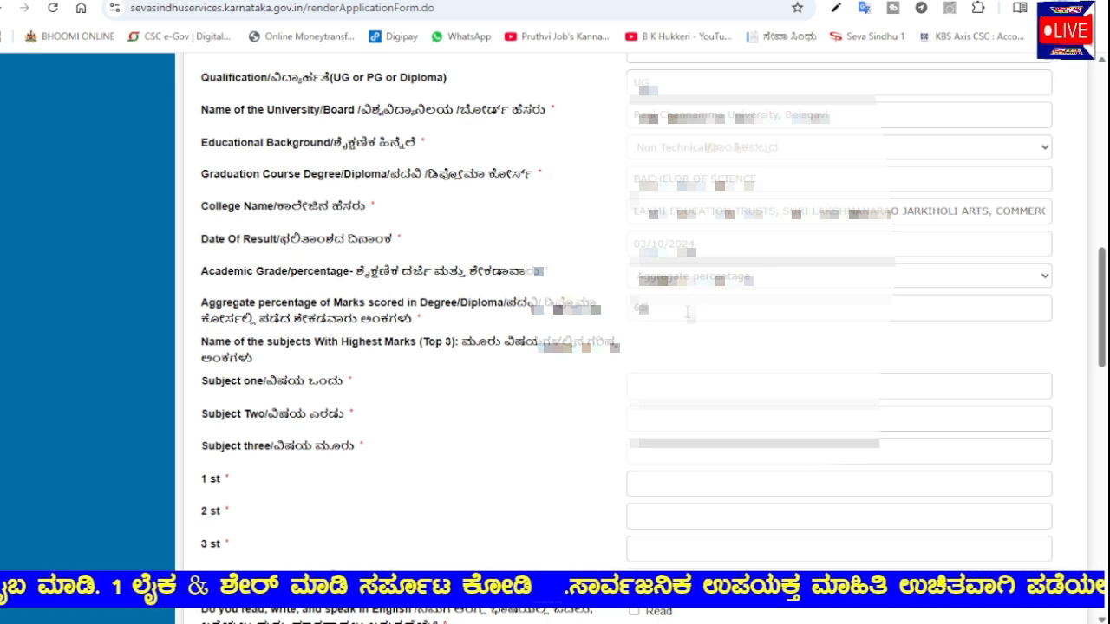
left_click(686, 388)
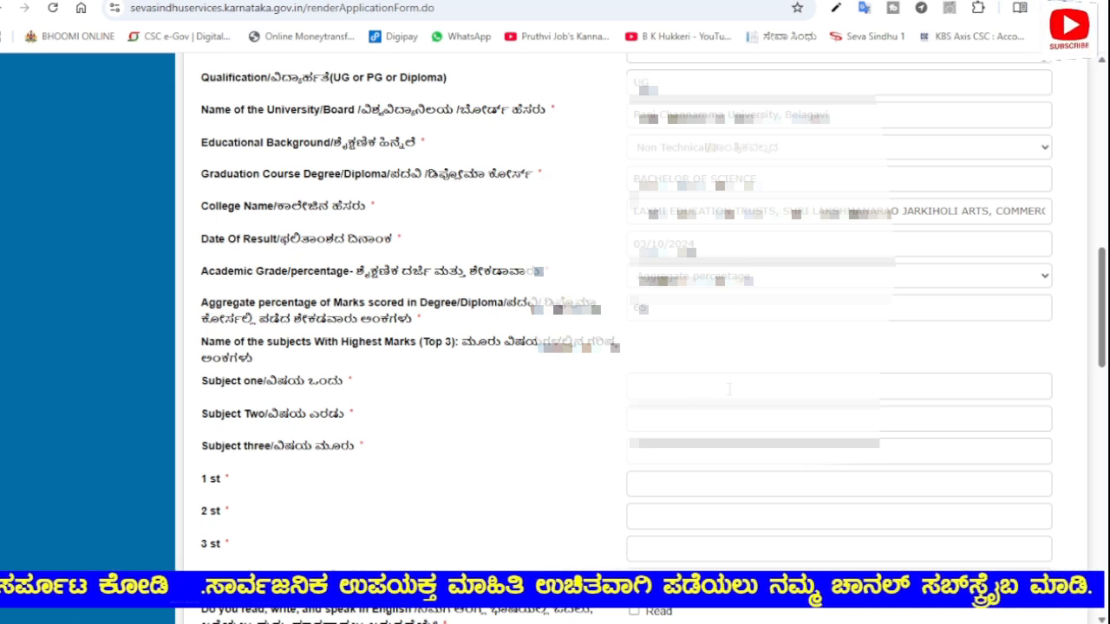
Enter 'plant physiology and biochemistry' as the first top-scoring subject
scroll(728, 389, "down", 2)
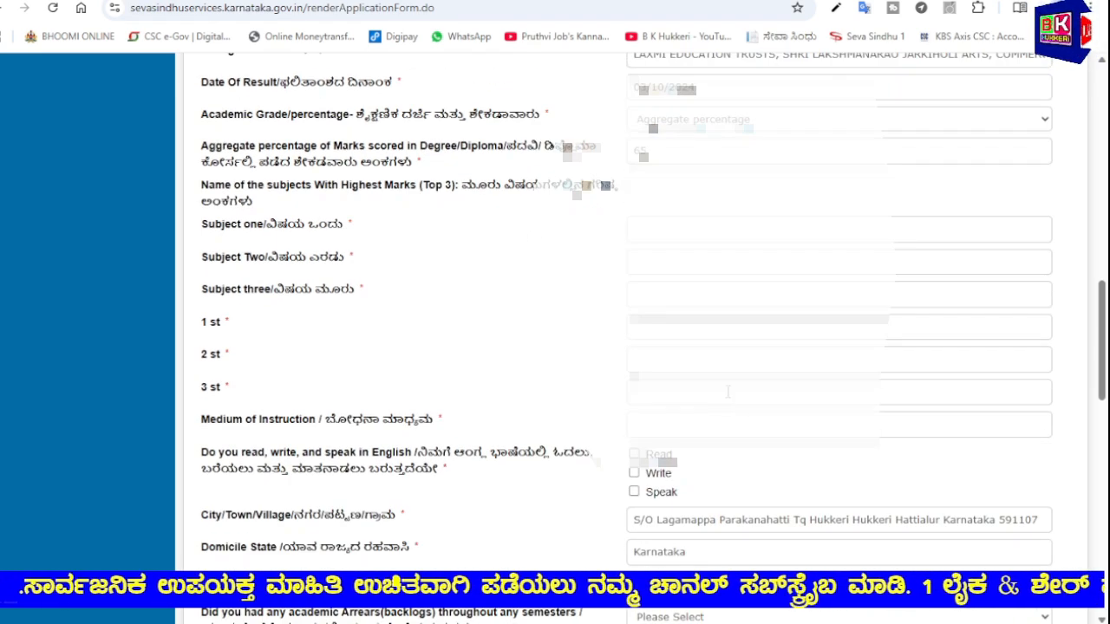
left_click_drag(208, 224, 343, 224)
left_click_drag(202, 258, 345, 260)
left_click(210, 298)
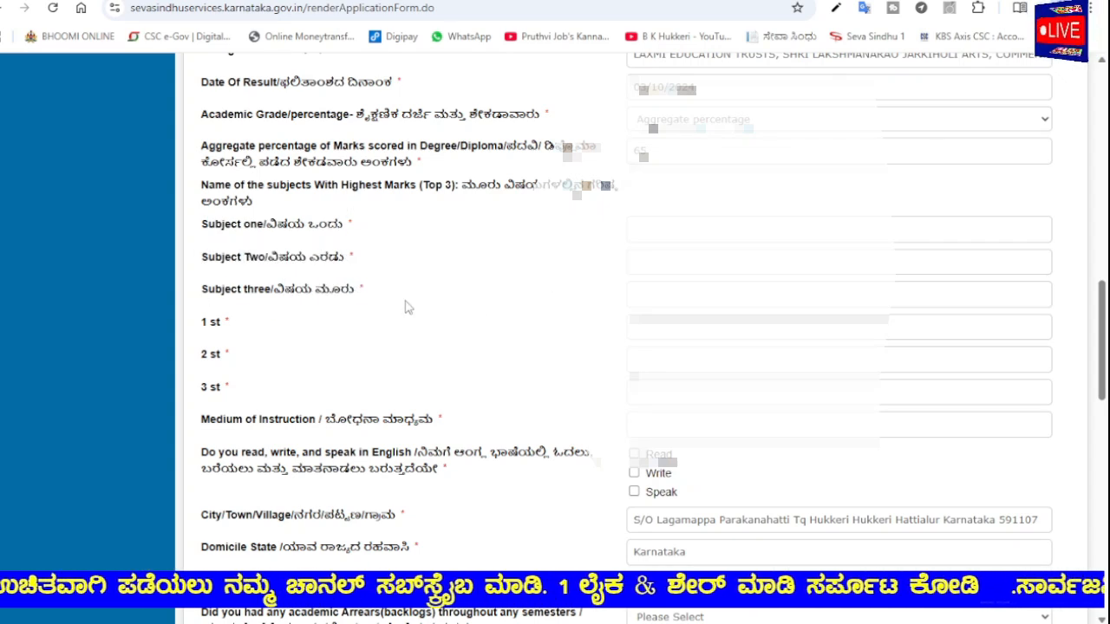
left_click(711, 232)
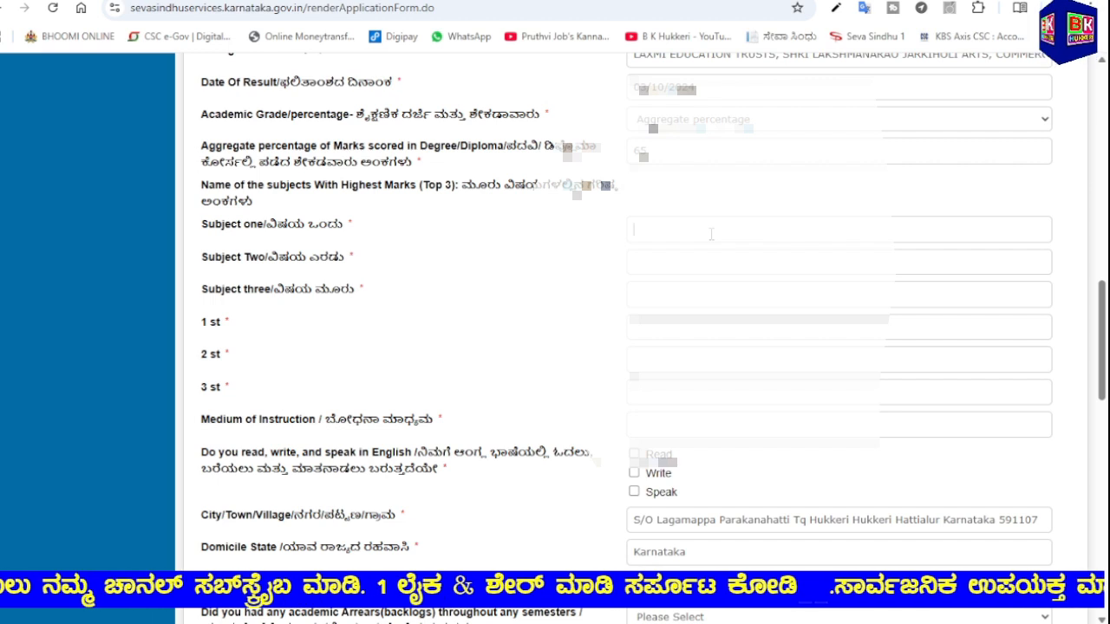
type("plant")
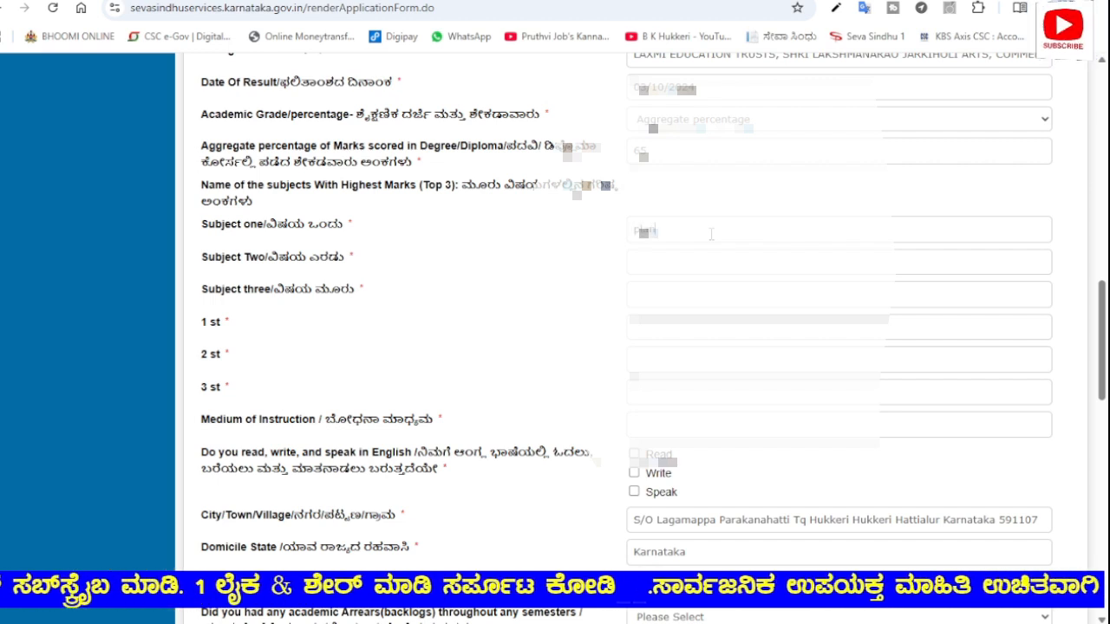
type("physiology and bio")
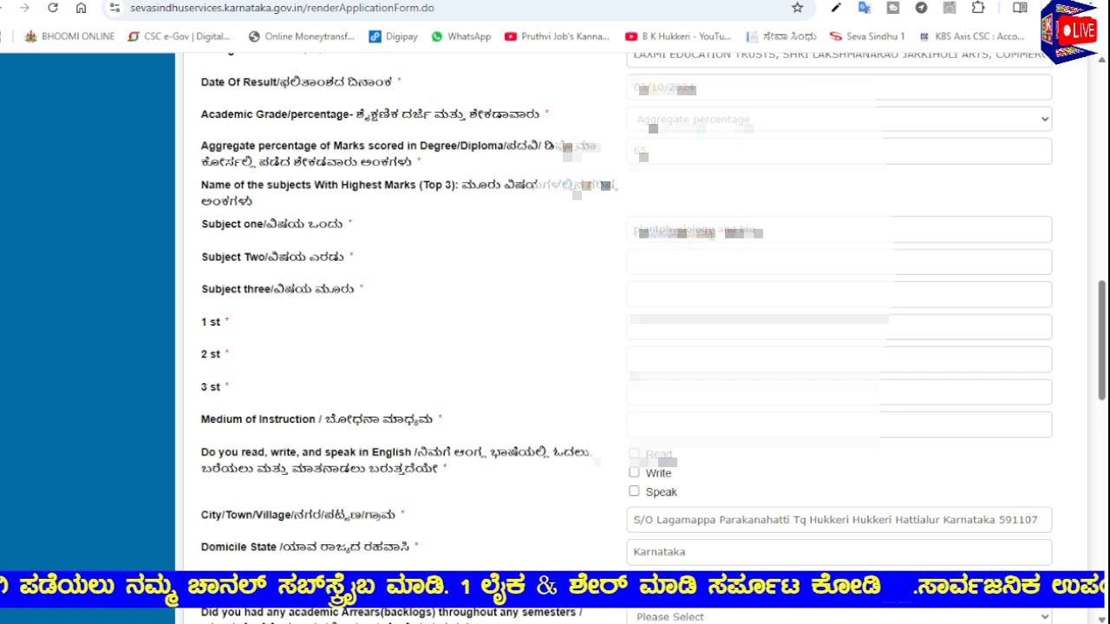
type("che")
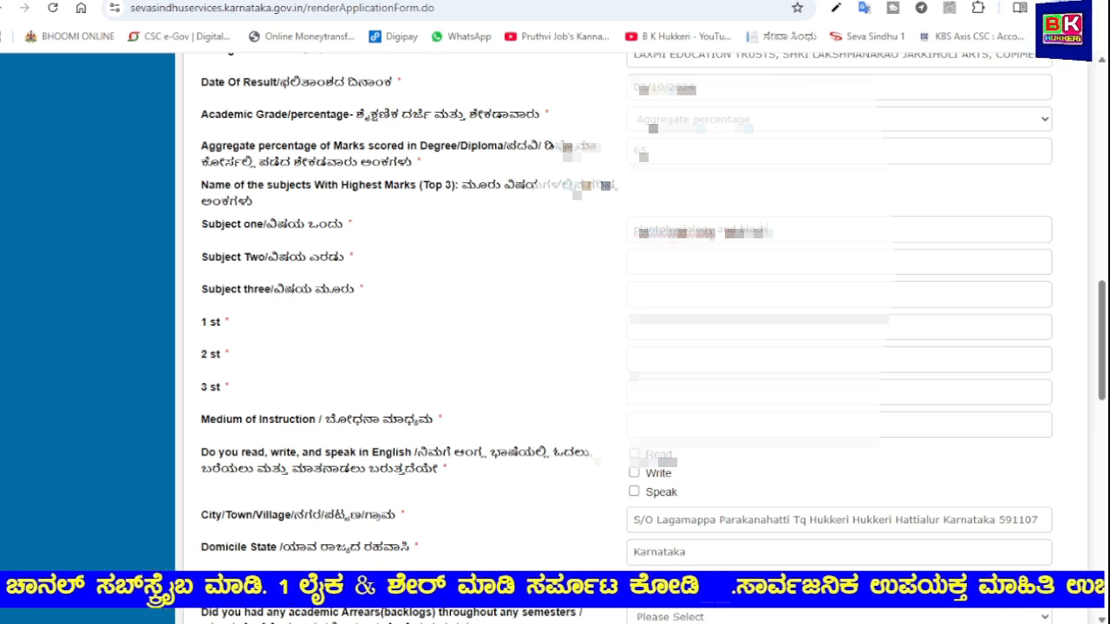
type("mi")
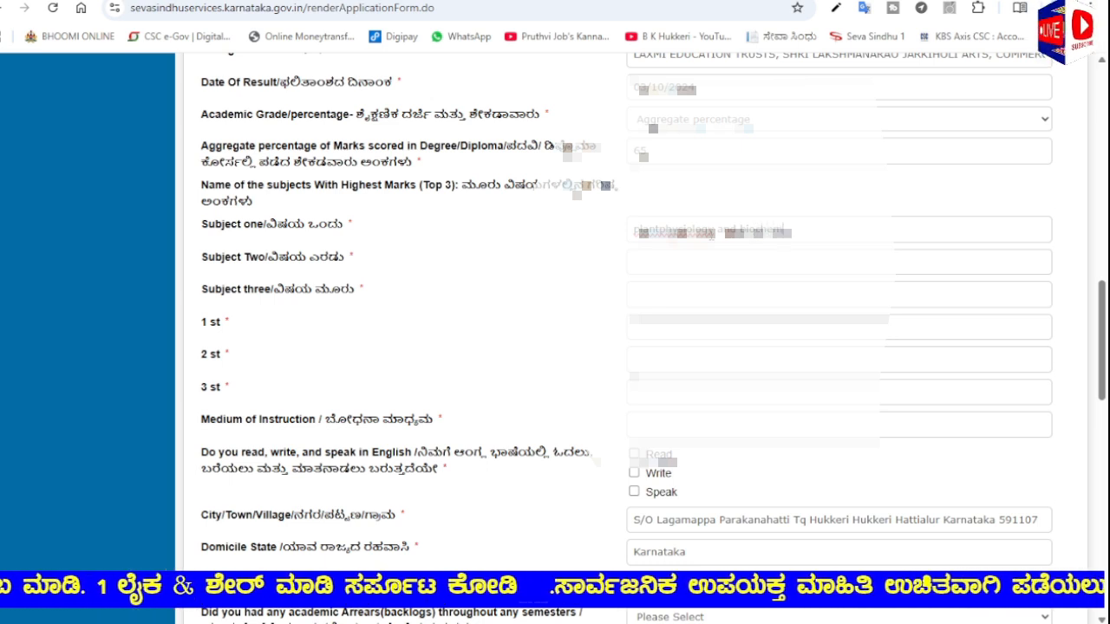
type("stry")
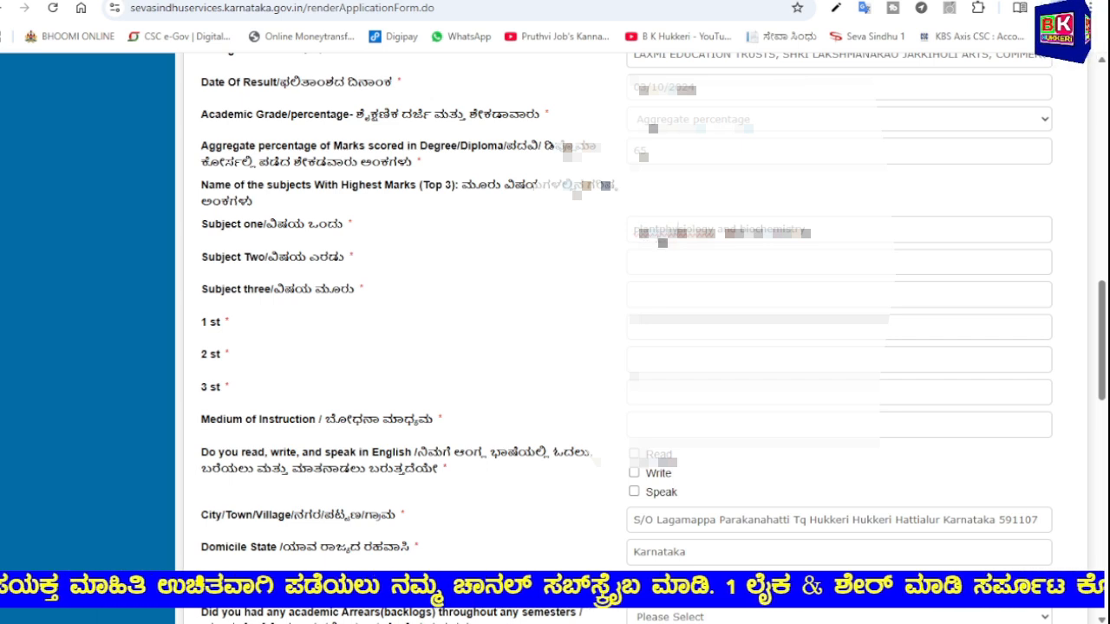
Enter 'Cell Biology' as the second subject and type the third, evolutionary and developmental biology, fixing its typo
left_click(677, 265)
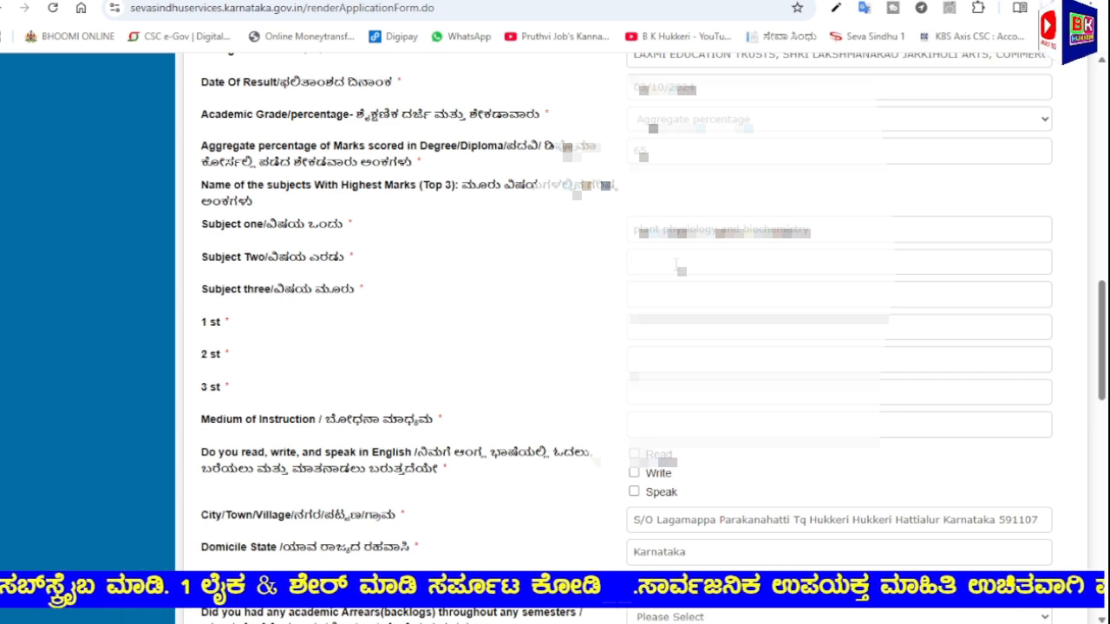
type("C")
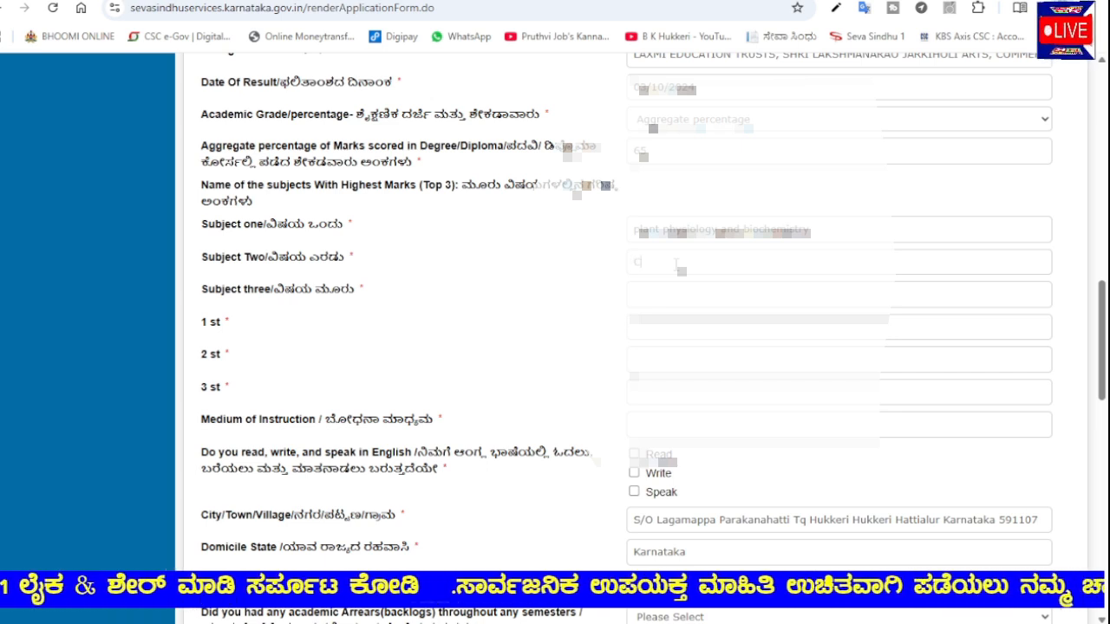
type("ell B")
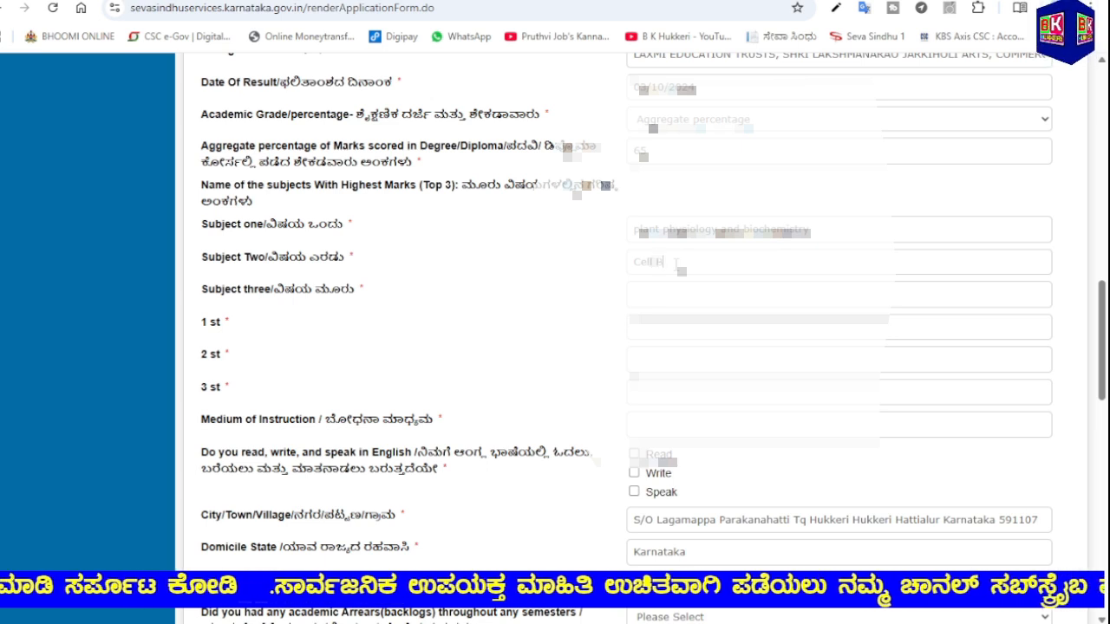
type("iology")
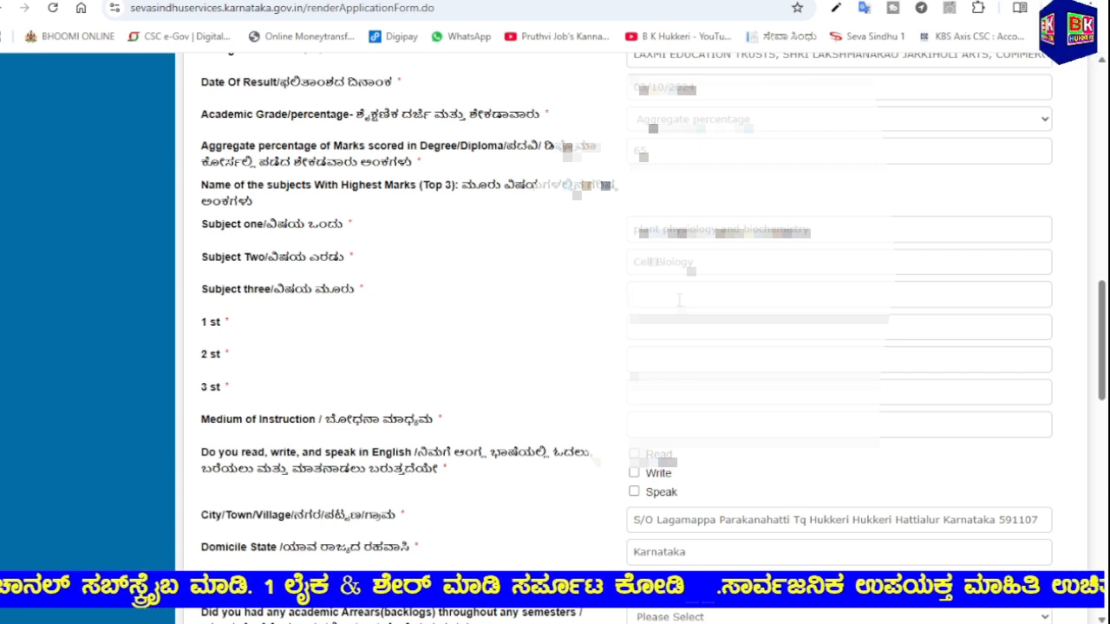
type("Evo")
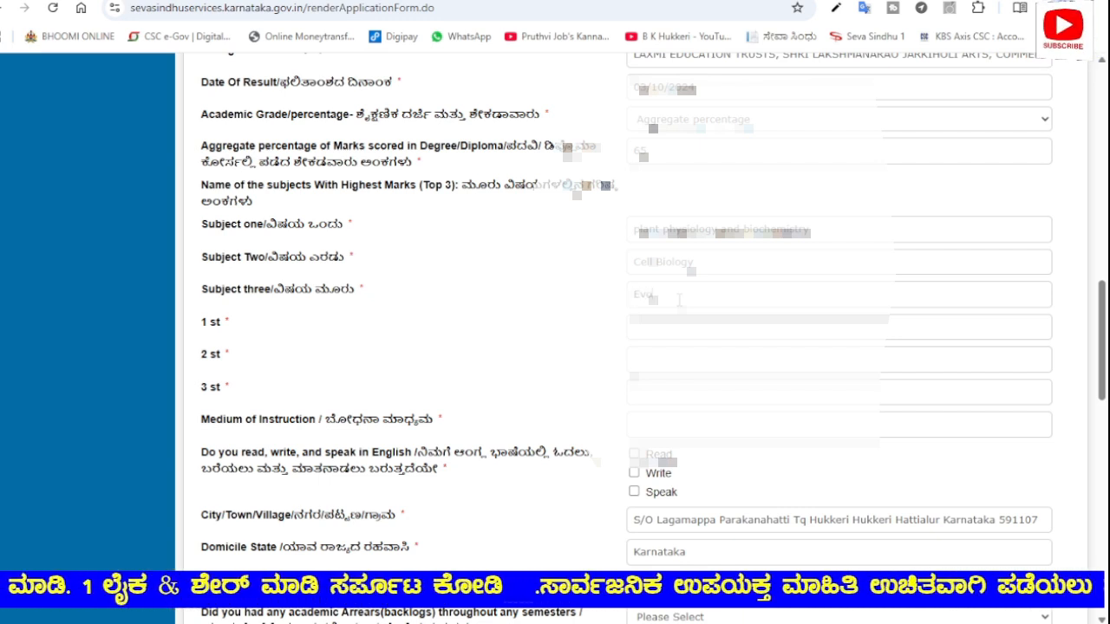
type("lutio")
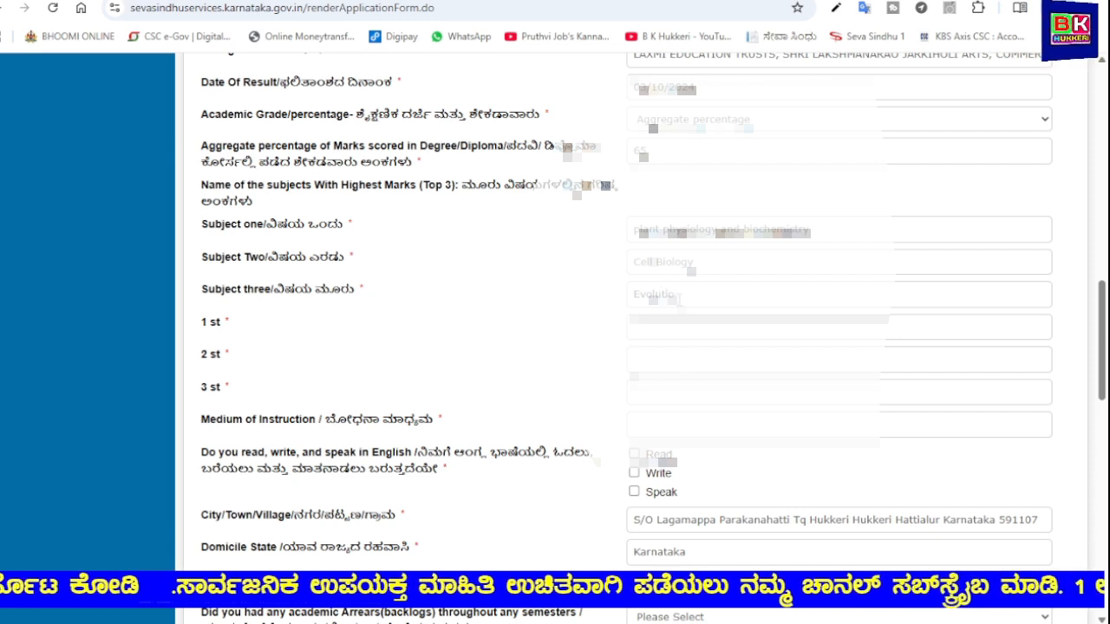
type("nal")
type("ry")
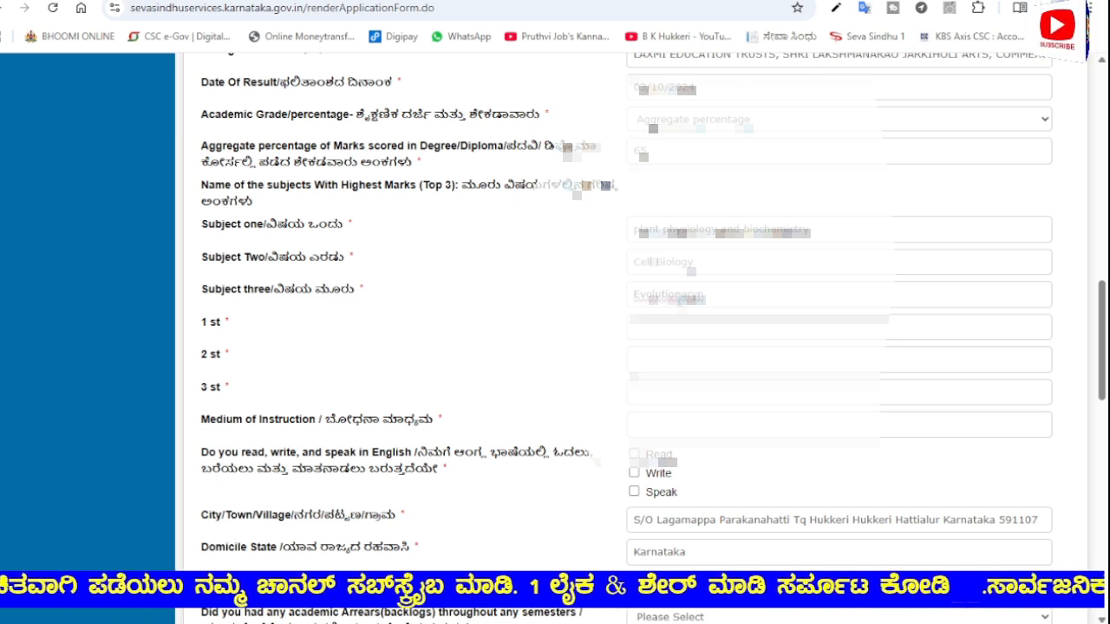
type("andeve")
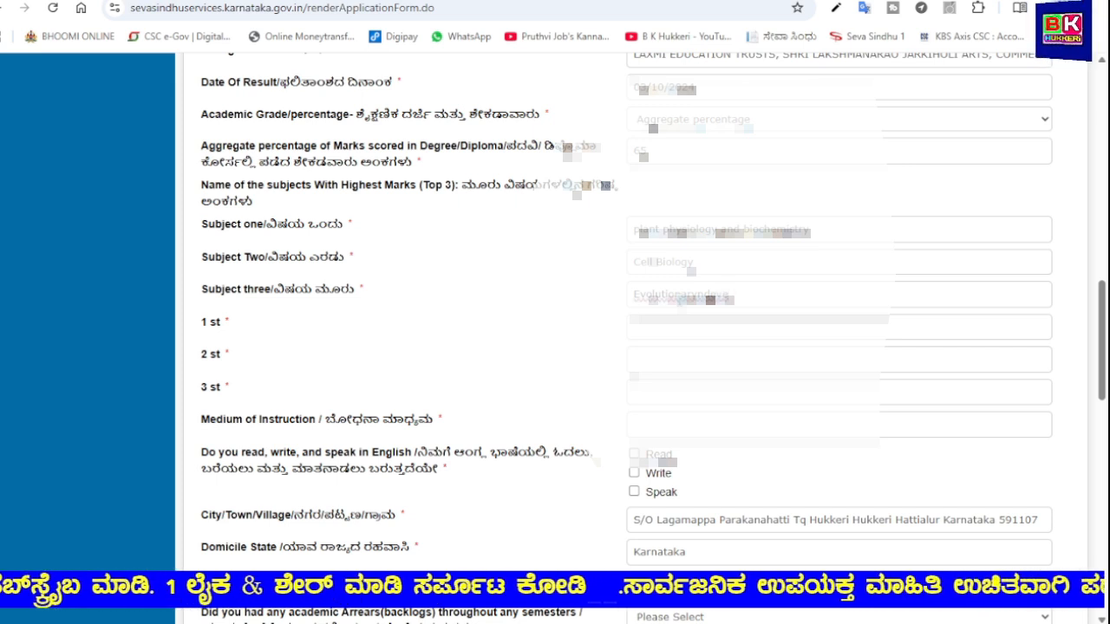
type("lop")
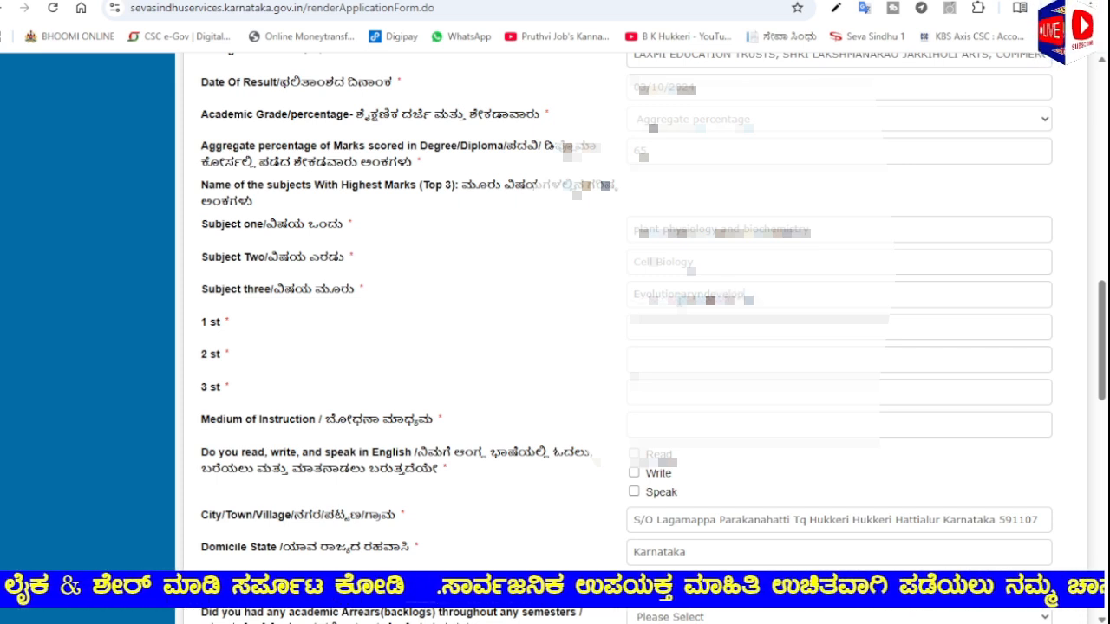
type("ment")
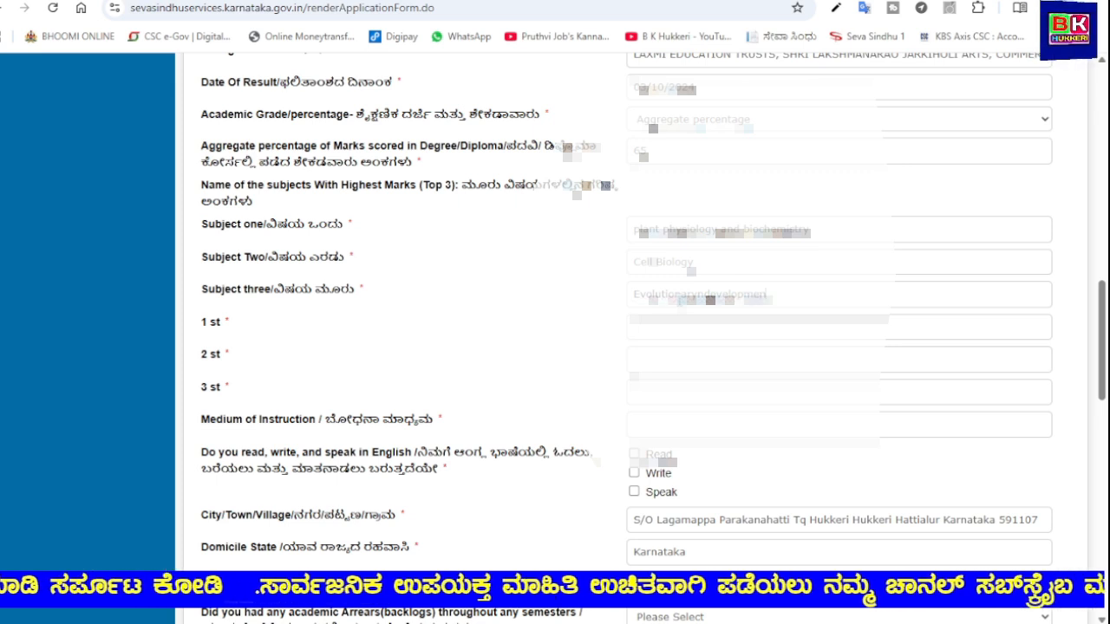
type("al")
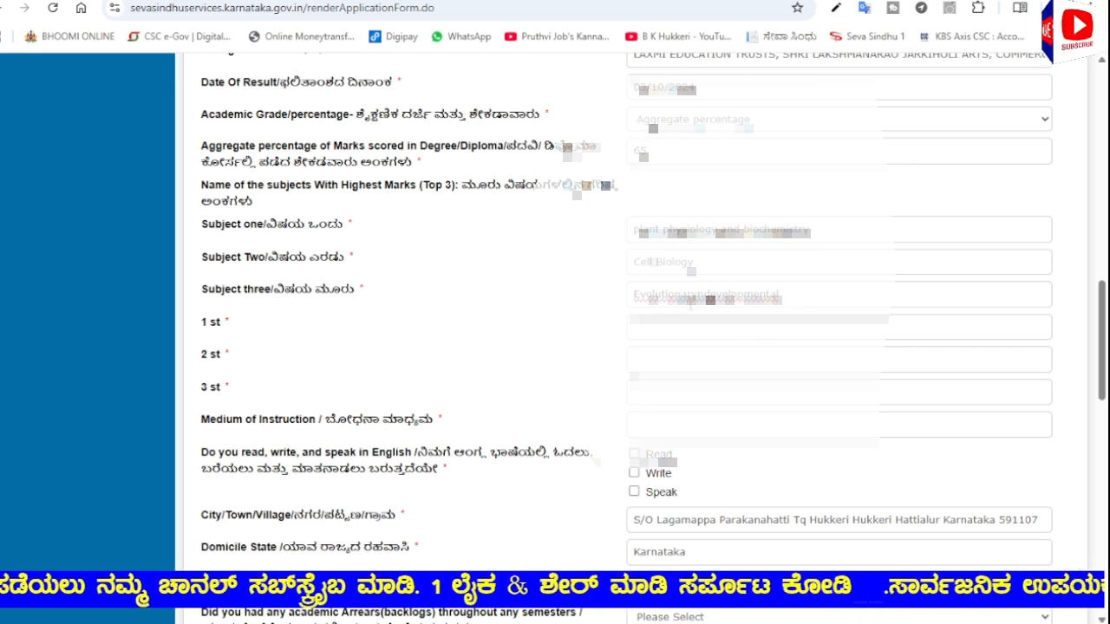
left_click(699, 303)
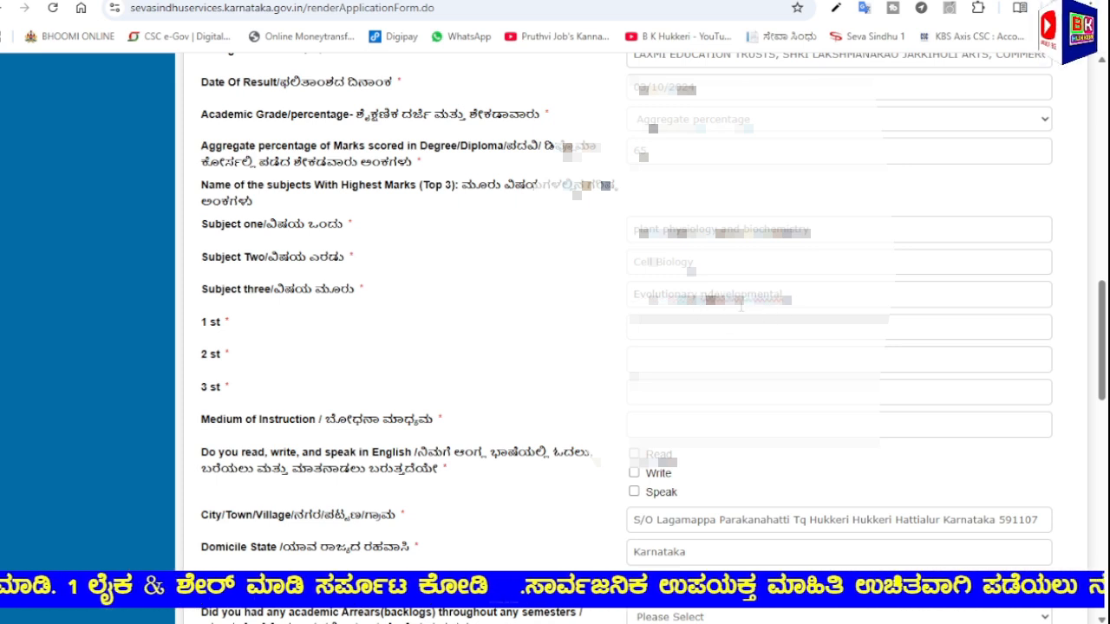
type("a")
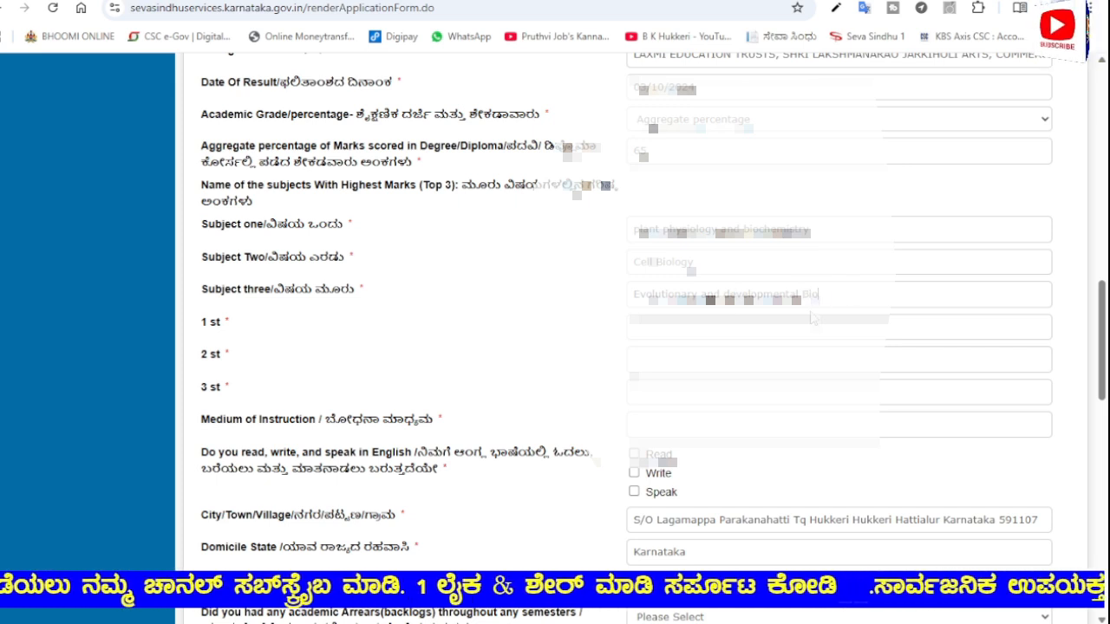
Record subject marks 66, 61 and 59 and medium of instruction 'Kannada and English'
type("gy")
left_click(759, 322)
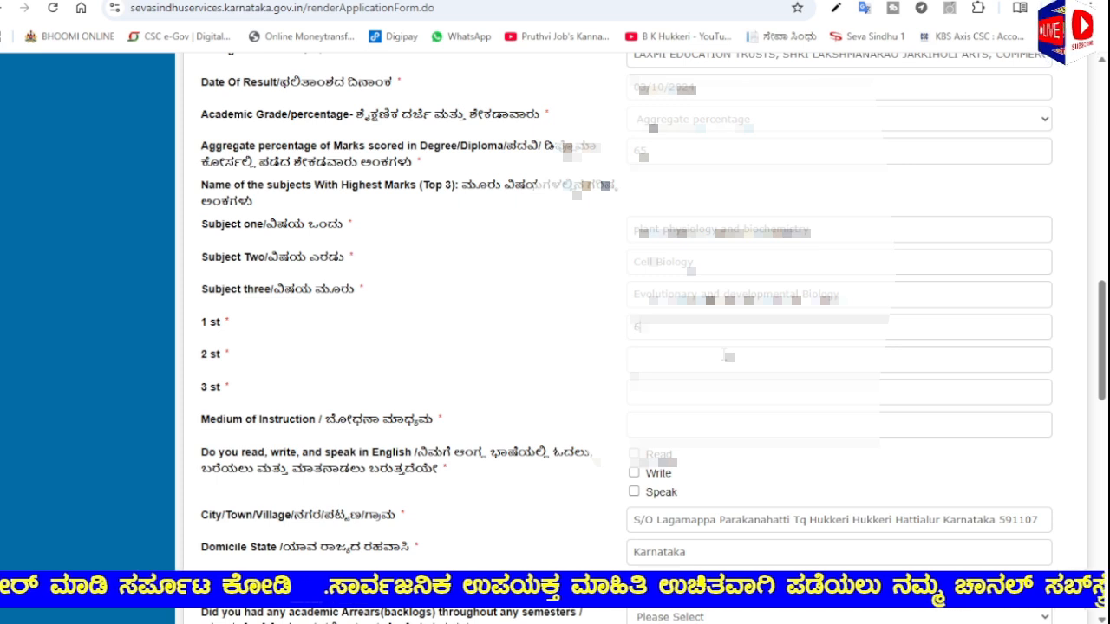
left_click(690, 366)
type("6")
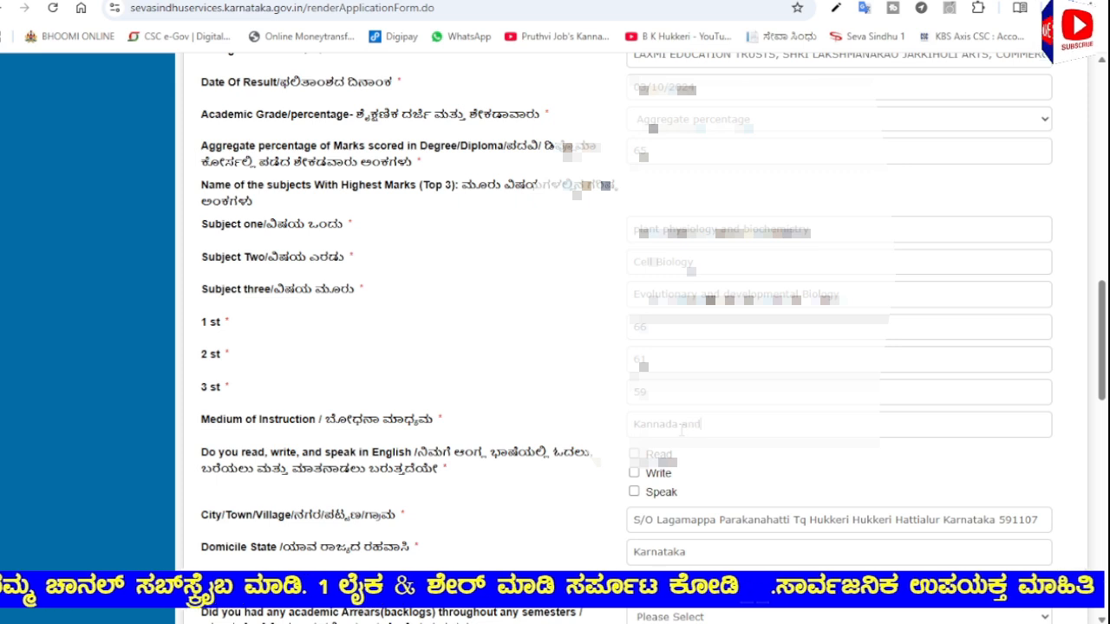
type("nglish")
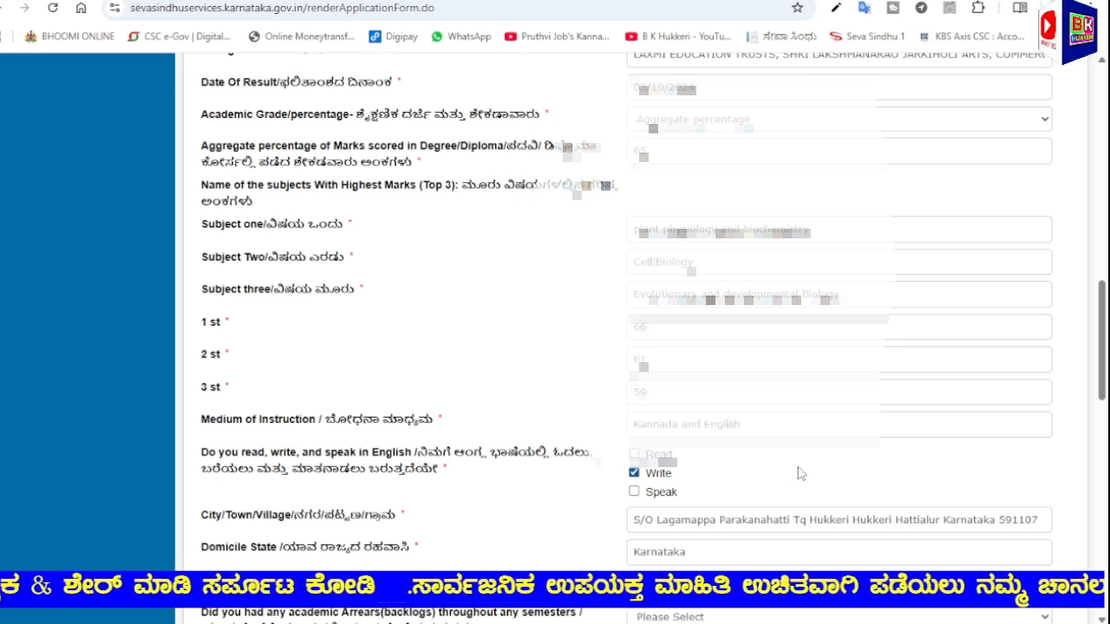
Tick Read, Write and Speak for the applicant's English ability
left_click(634, 455)
left_click(634, 492)
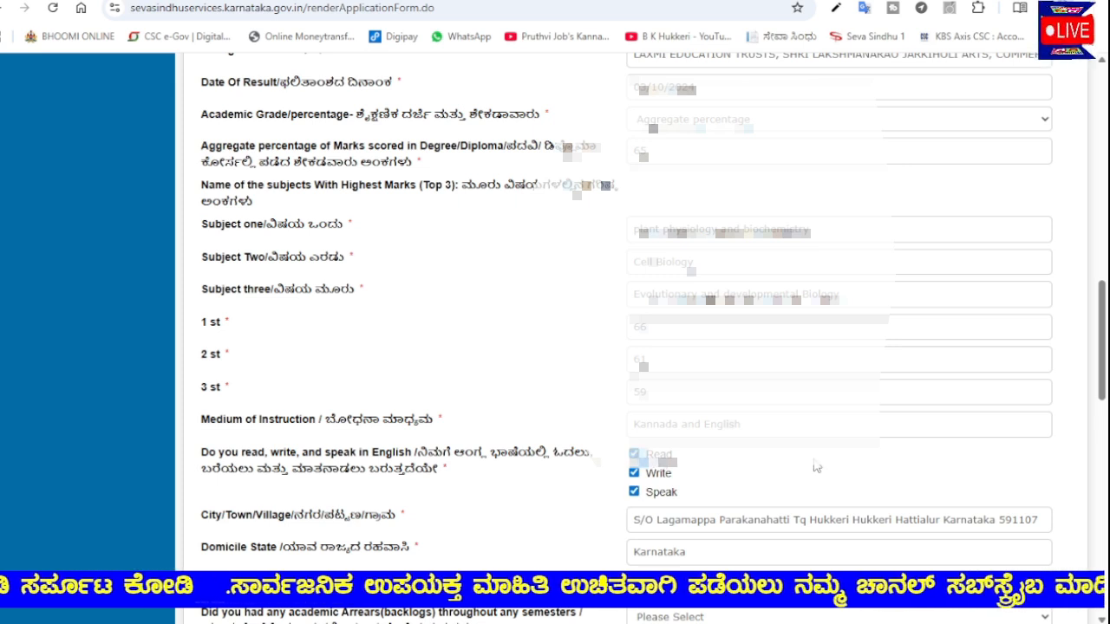
scroll(780, 433, "down", 3)
Answer No to the arrears, FinTech/BFSI interest and skilling readiness questions, then review down to the captcha
left_click(742, 383)
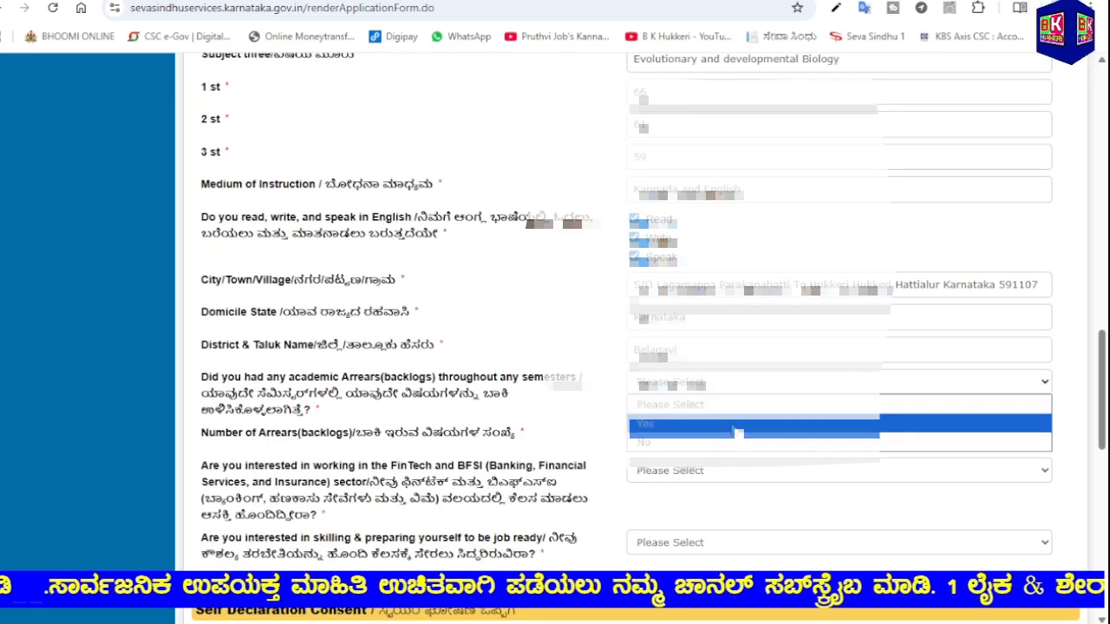
left_click(735, 432)
left_click(735, 441)
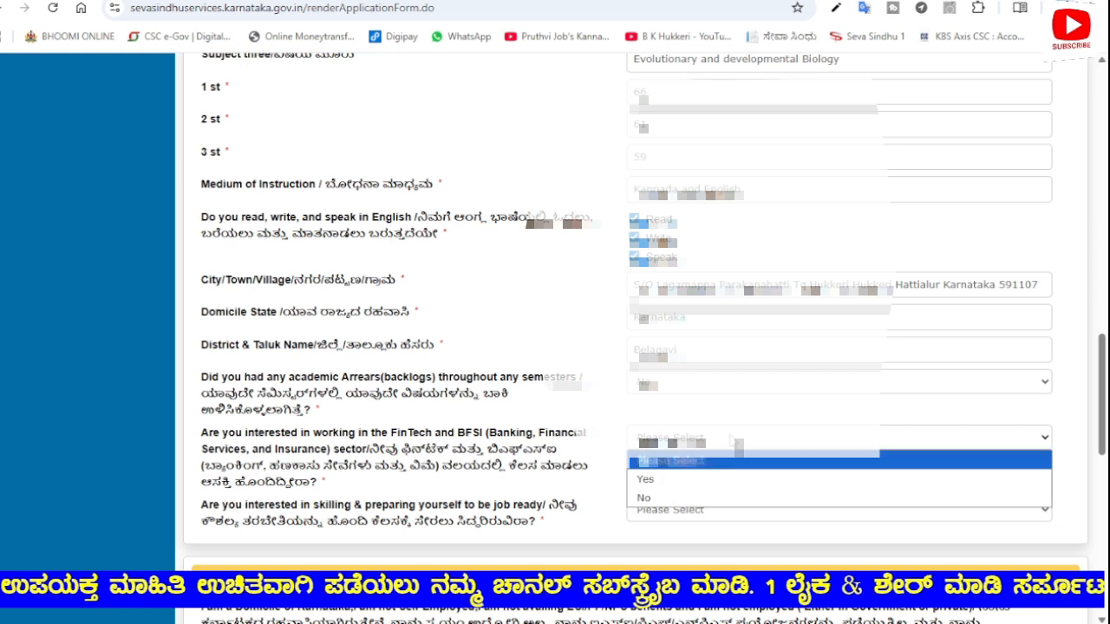
left_click(709, 499)
scroll(822, 466, "down", 2)
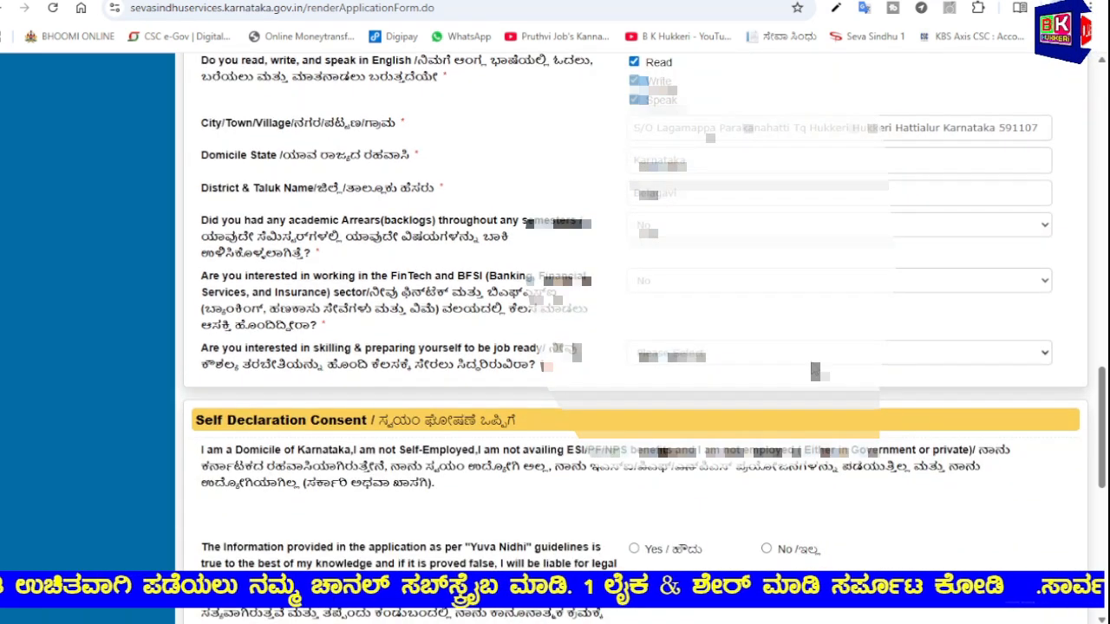
left_click(706, 362)
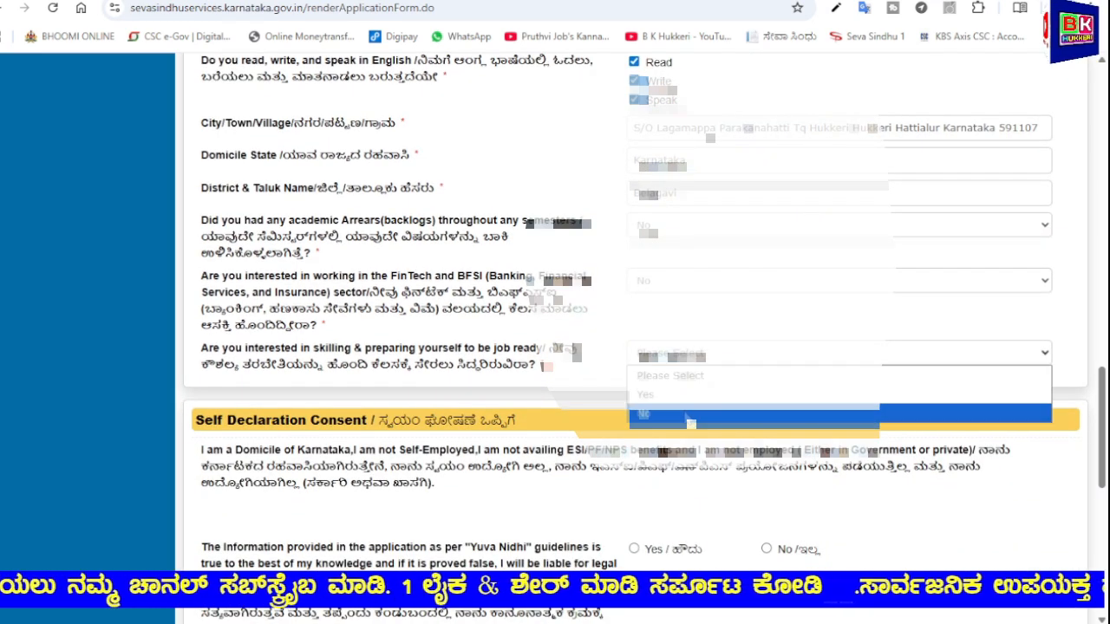
left_click(688, 419)
scroll(1003, 367, "down", 3)
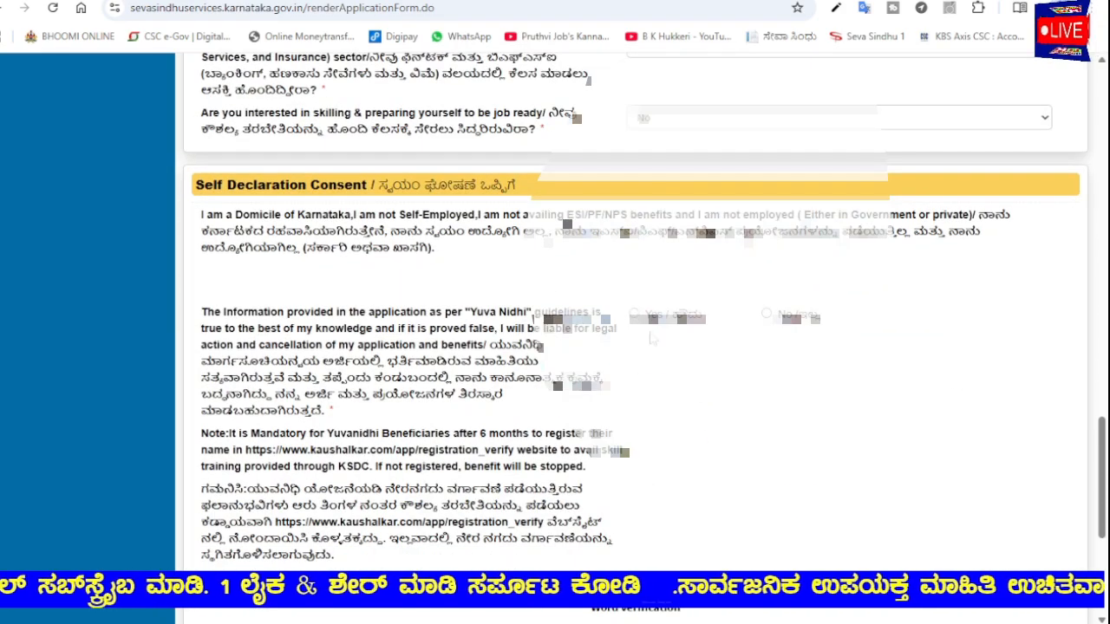
scroll(858, 327, "down", 4)
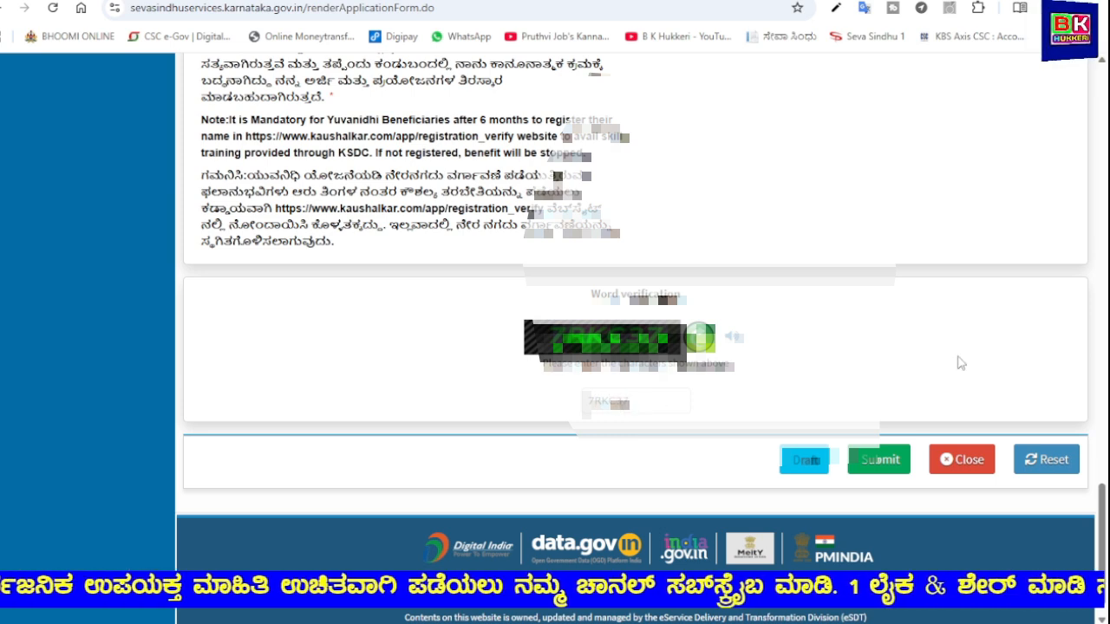
scroll(944, 362, "up", 4)
scroll(944, 363, "up", 12)
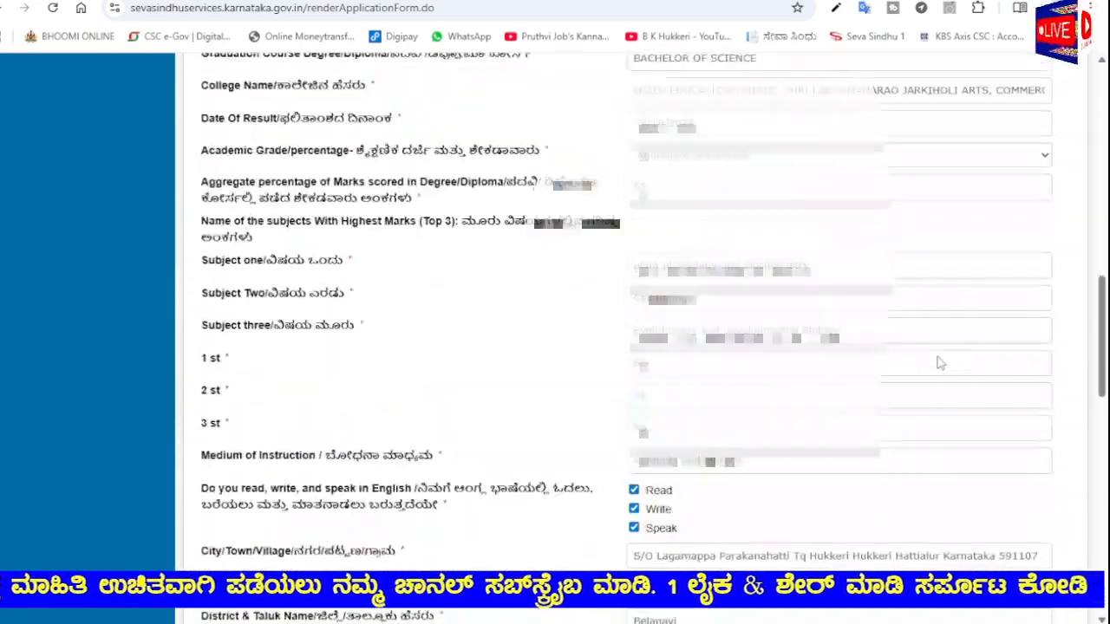
scroll(956, 353, "up", 2)
scroll(956, 352, "down", 14)
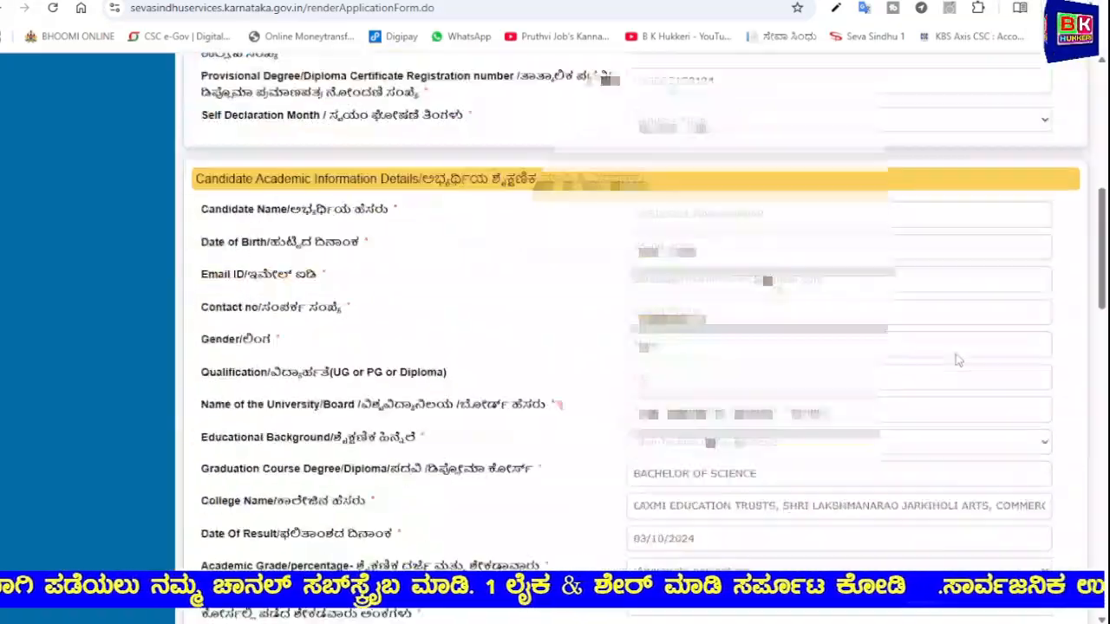
scroll(956, 353, "down", 3)
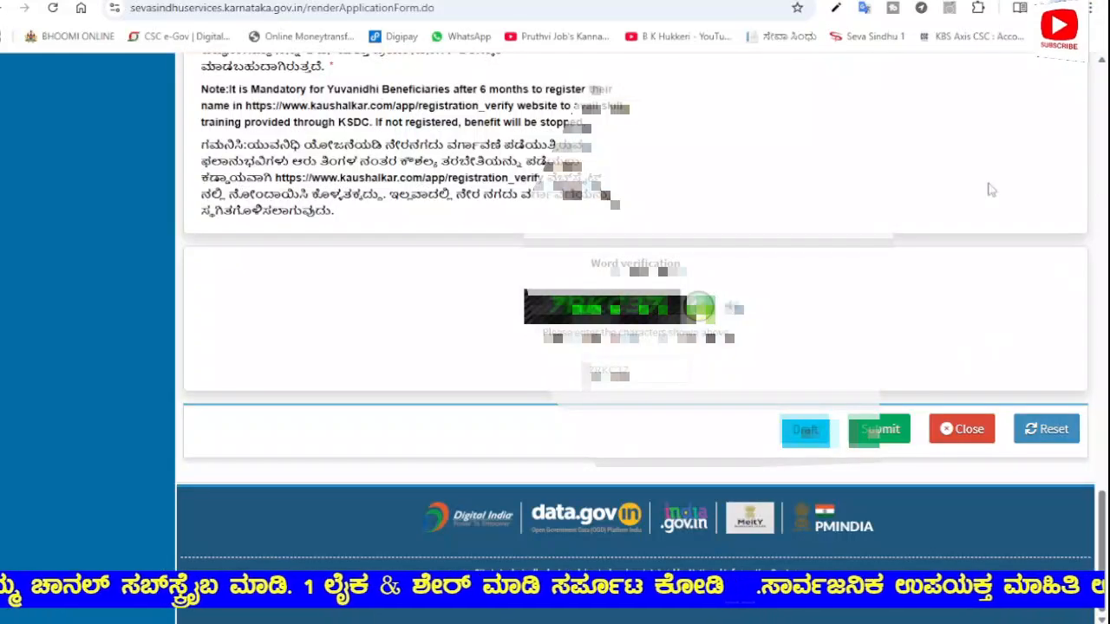
Submit the form, review the draft preview and confirm the final submission for January 2026
left_click(884, 430)
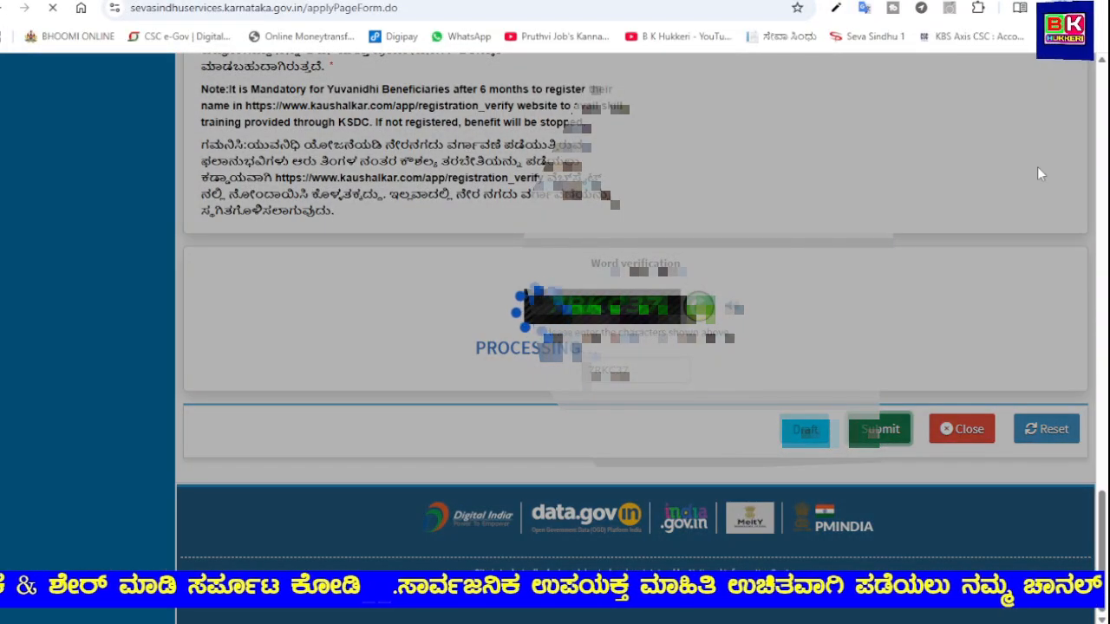
scroll(1038, 169, "down", 15)
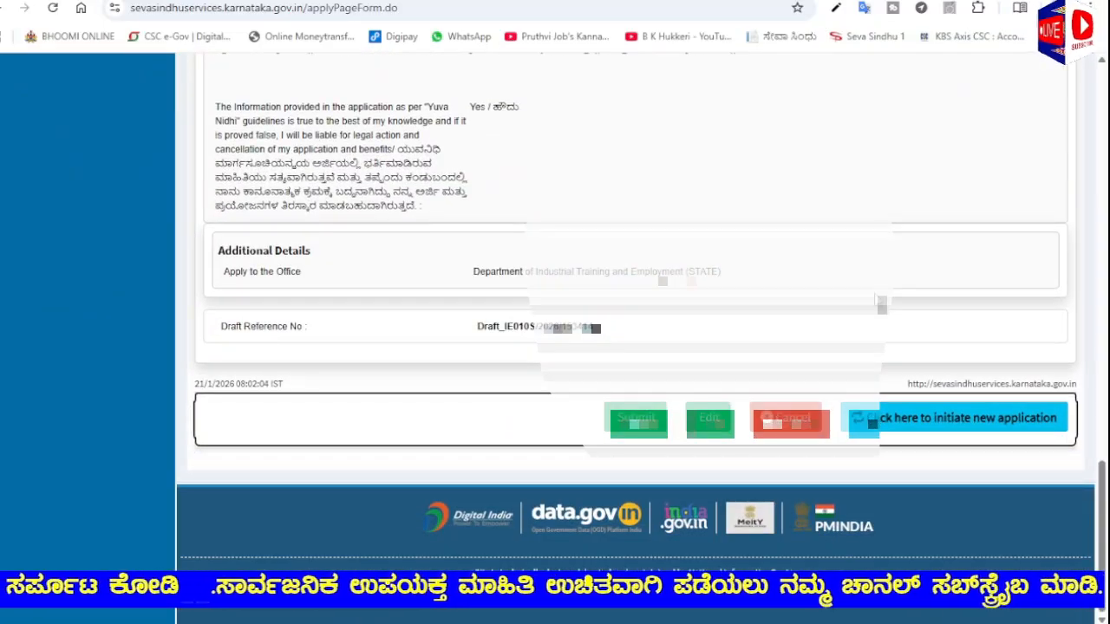
scroll(877, 301, "up", 3)
scroll(880, 301, "up", 12)
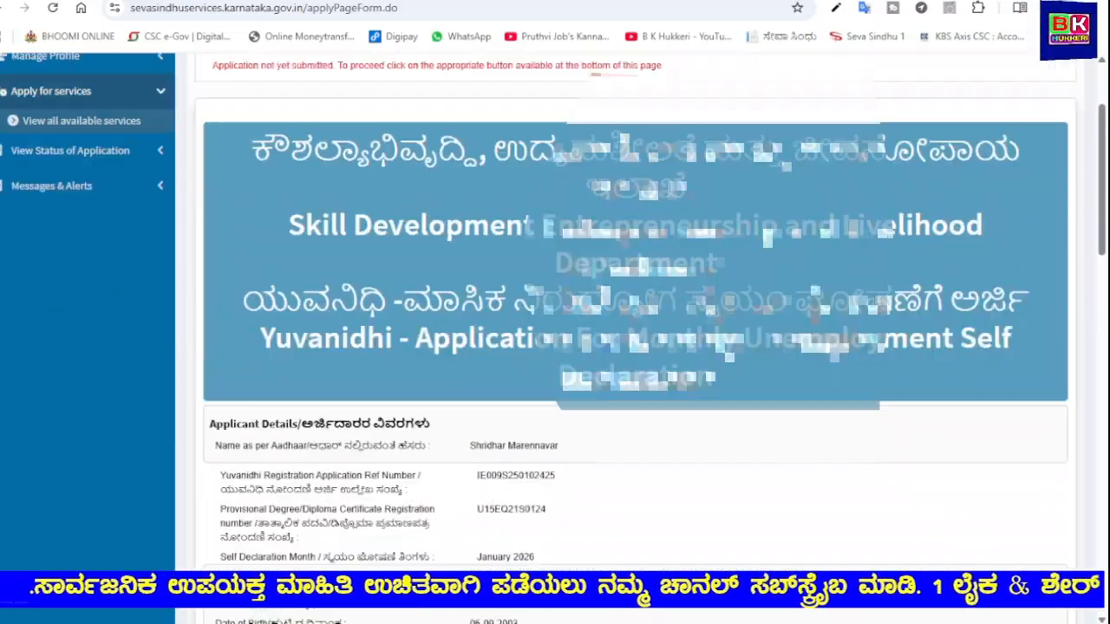
scroll(877, 300, "down", 10)
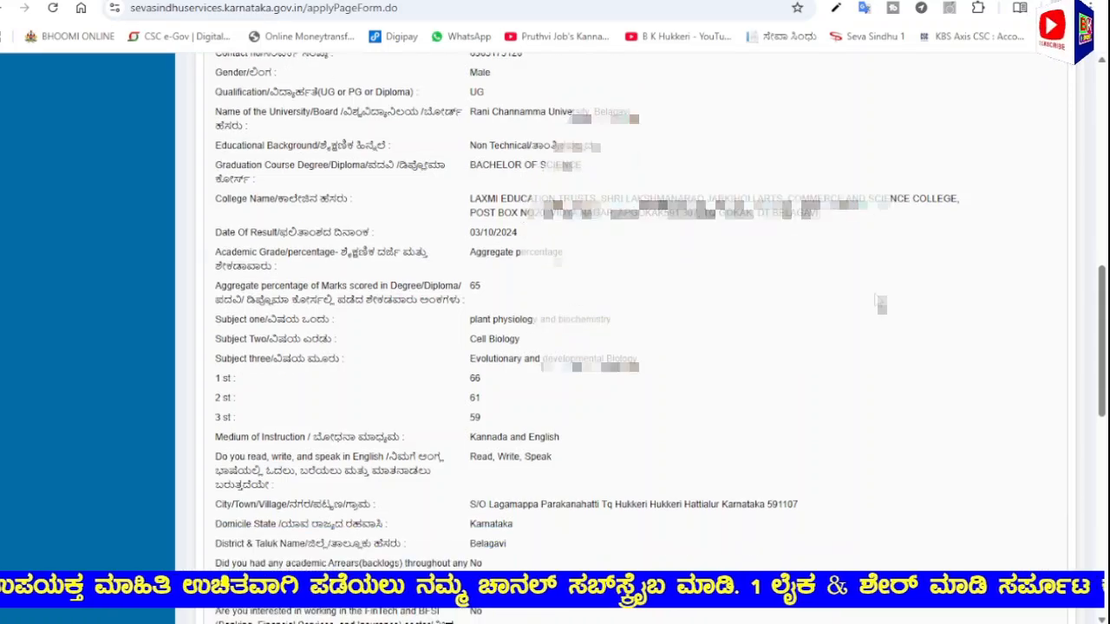
scroll(876, 299, "down", 10)
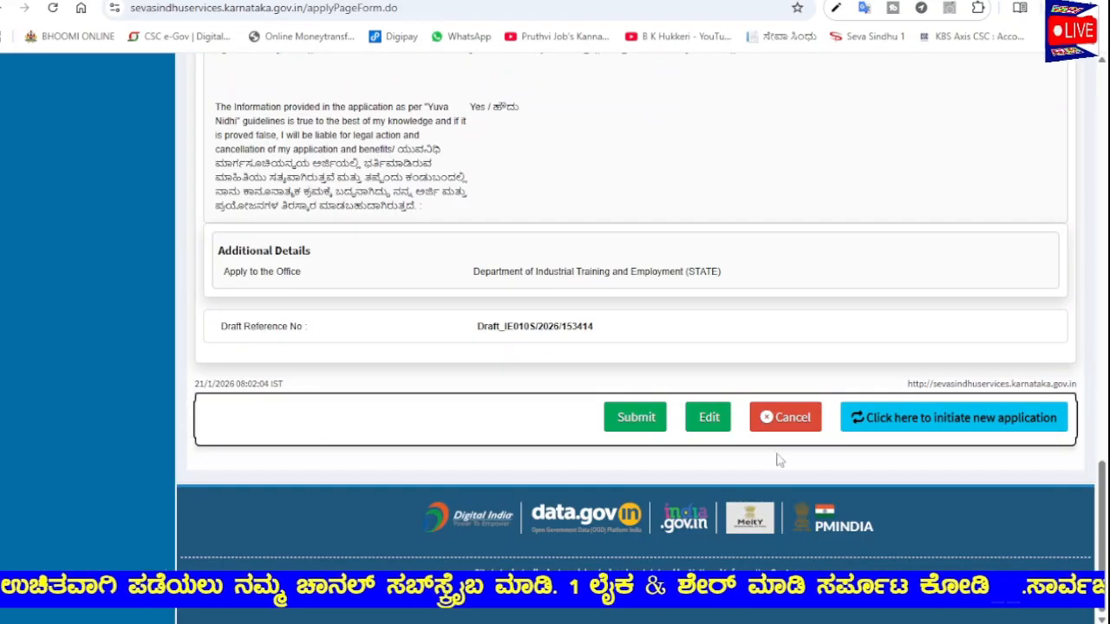
left_click(648, 425)
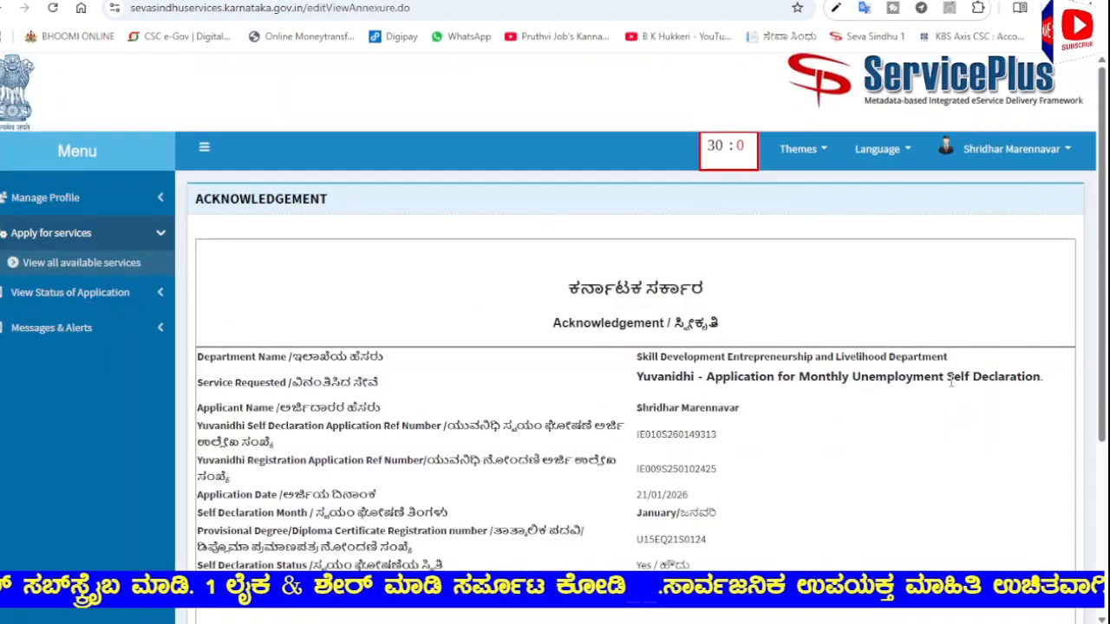
scroll(826, 364, "down", 3)
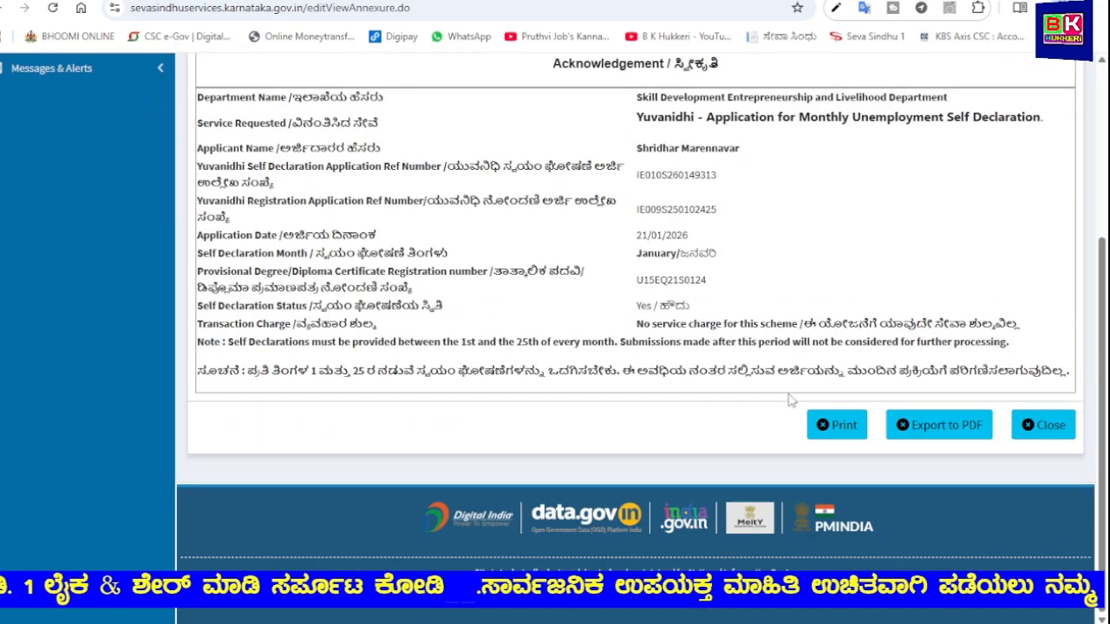
Print the acknowledgement on the Canon GM4000 series in black and white on A4
left_click(833, 427)
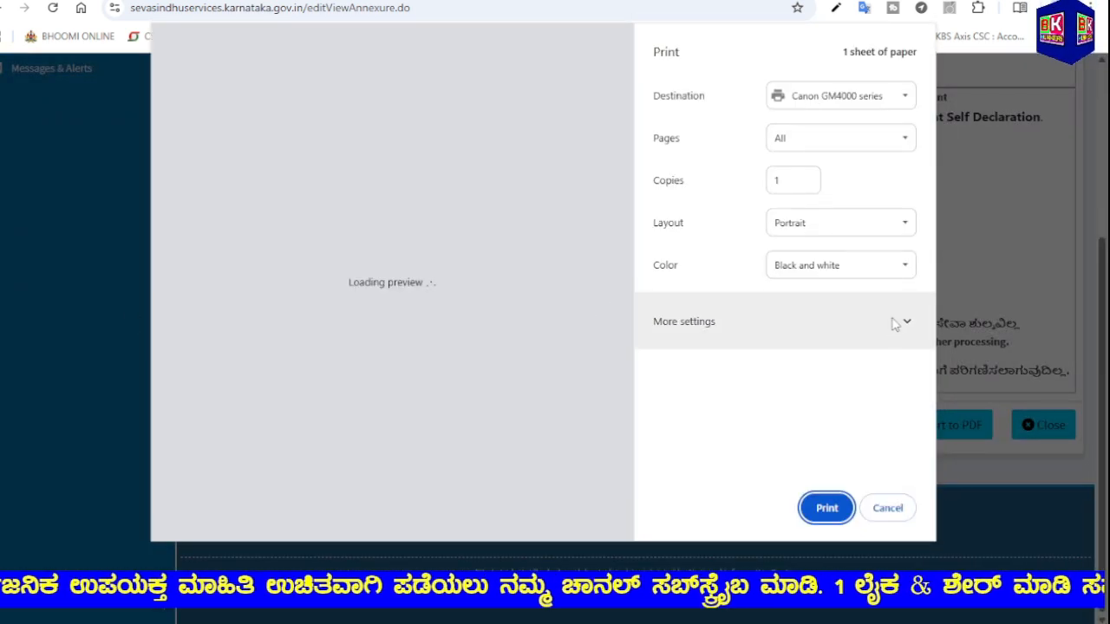
left_click(800, 346)
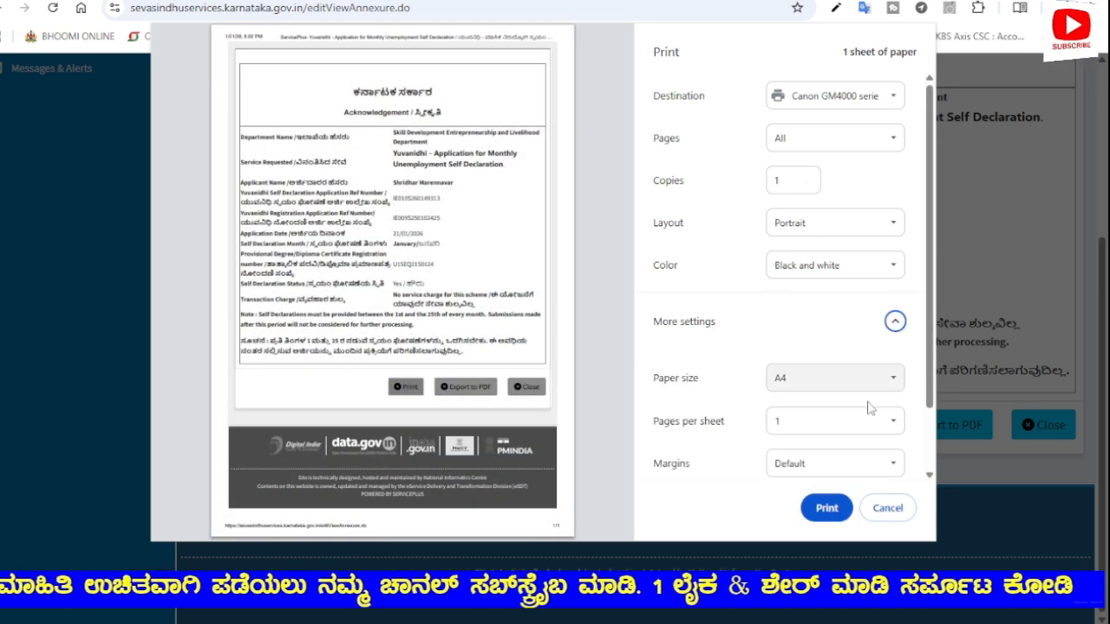
scroll(833, 408, "down", 3)
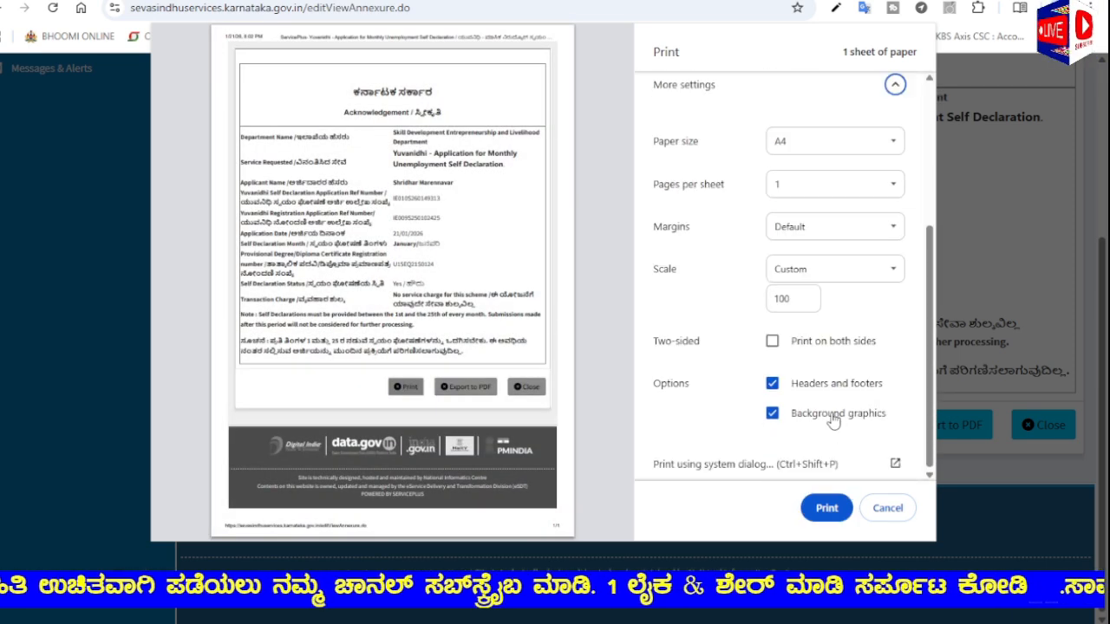
left_click(827, 509)
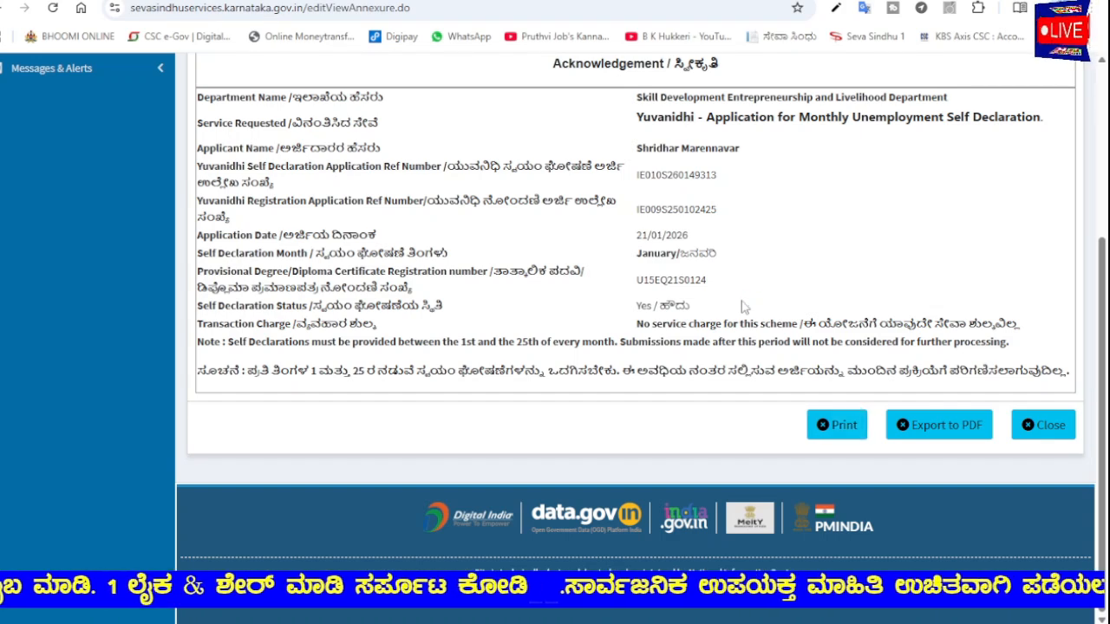
scroll(706, 320, "up", 3)
scroll(706, 323, "down", 1)
scroll(705, 324, "up", 1)
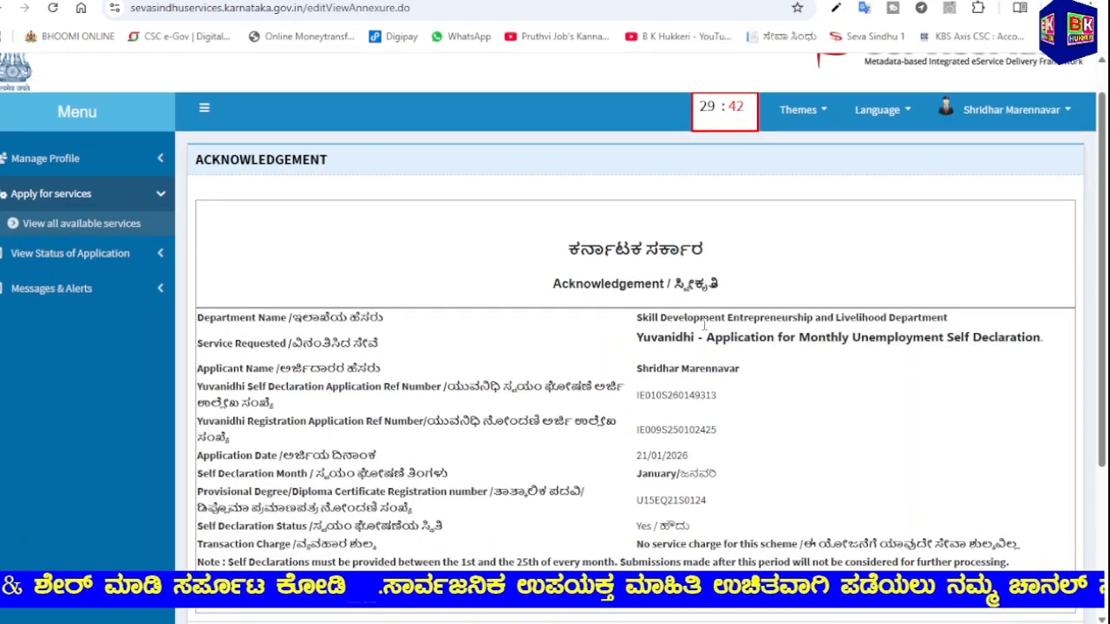
scroll(704, 324, "down", 2)
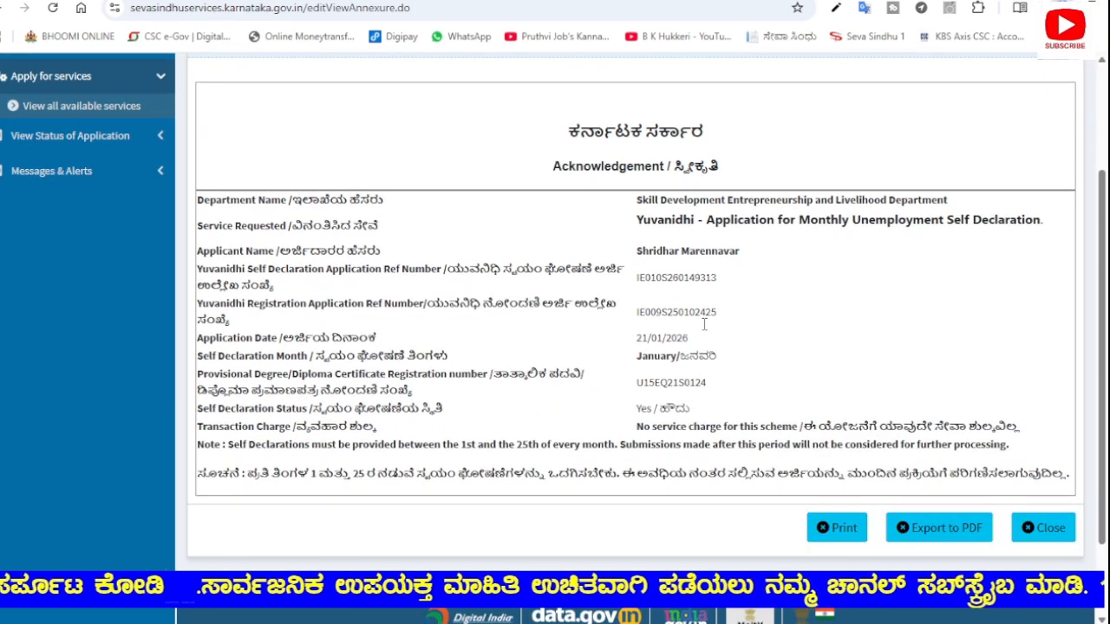